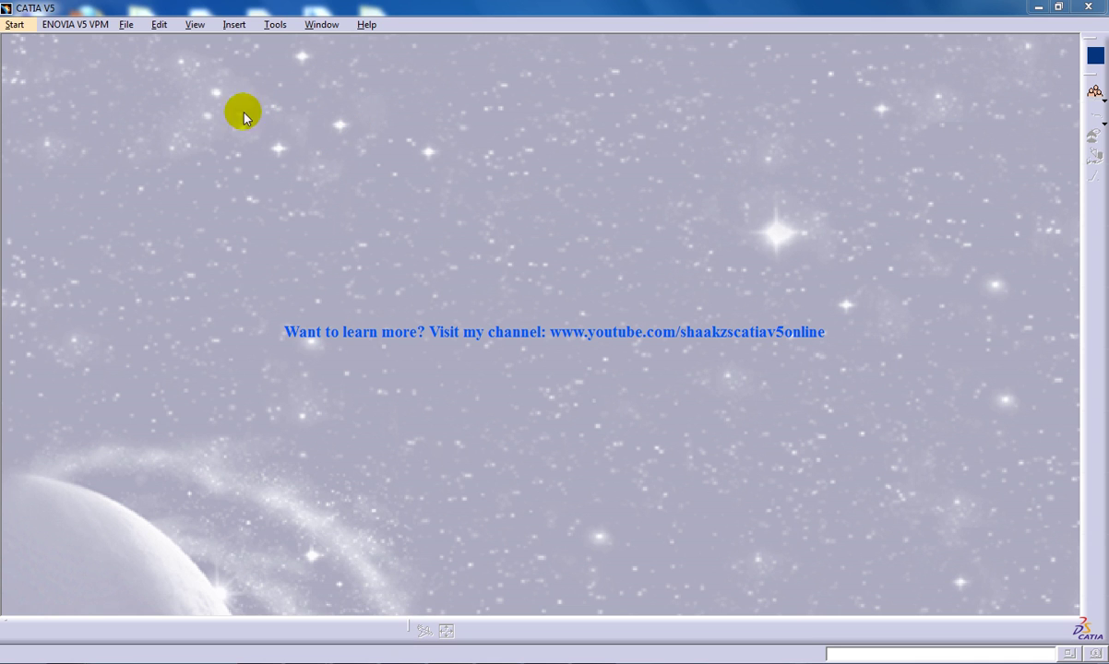
# Create a new part document with the default name Part1.
pyautogui.click(20, 28)
pyautogui.moveTo(65, 59)
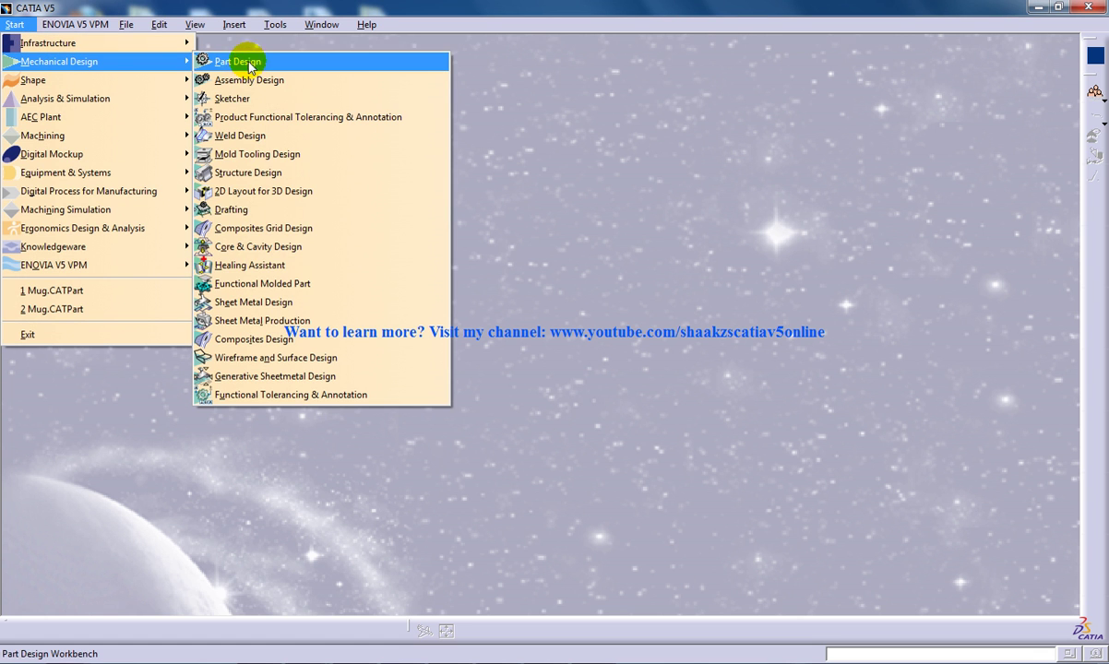
pyautogui.click(277, 339)
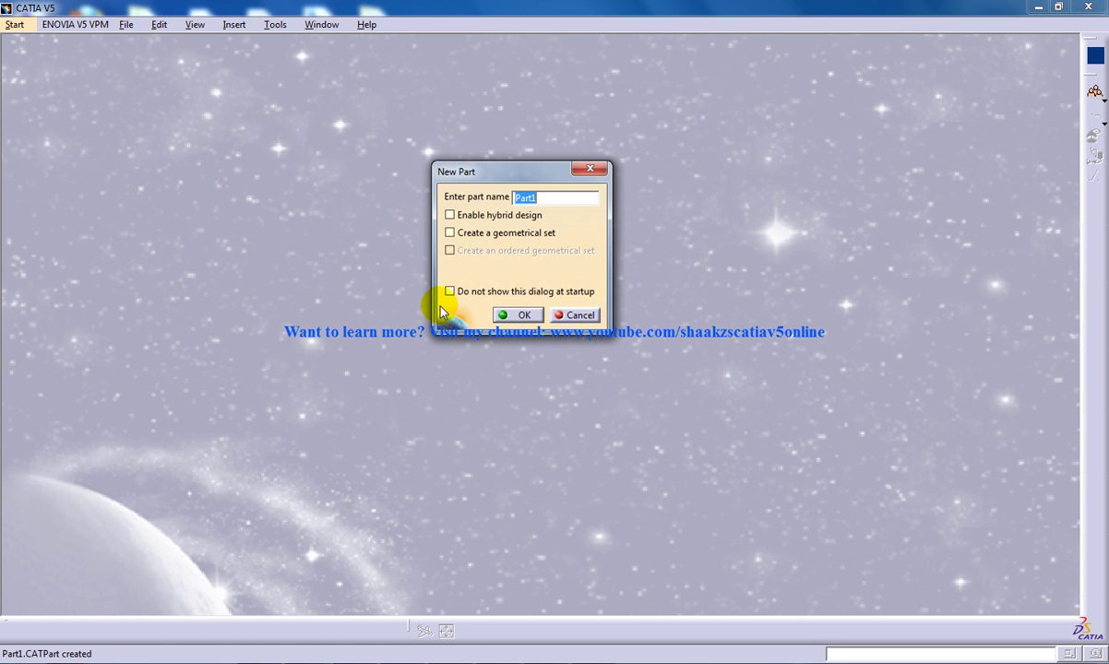
pyautogui.click(518, 315)
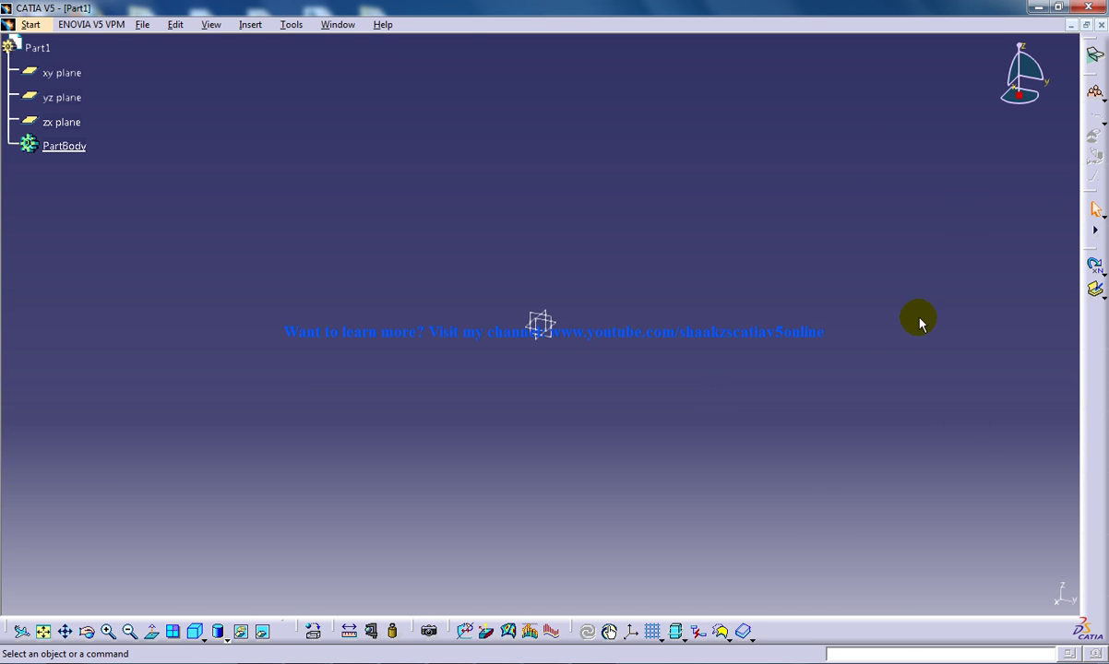
# Switch to Wireframe and Surface Design, cancel the extra part and close Part1.
pyautogui.click(30, 24)
pyautogui.moveTo(152, 62)
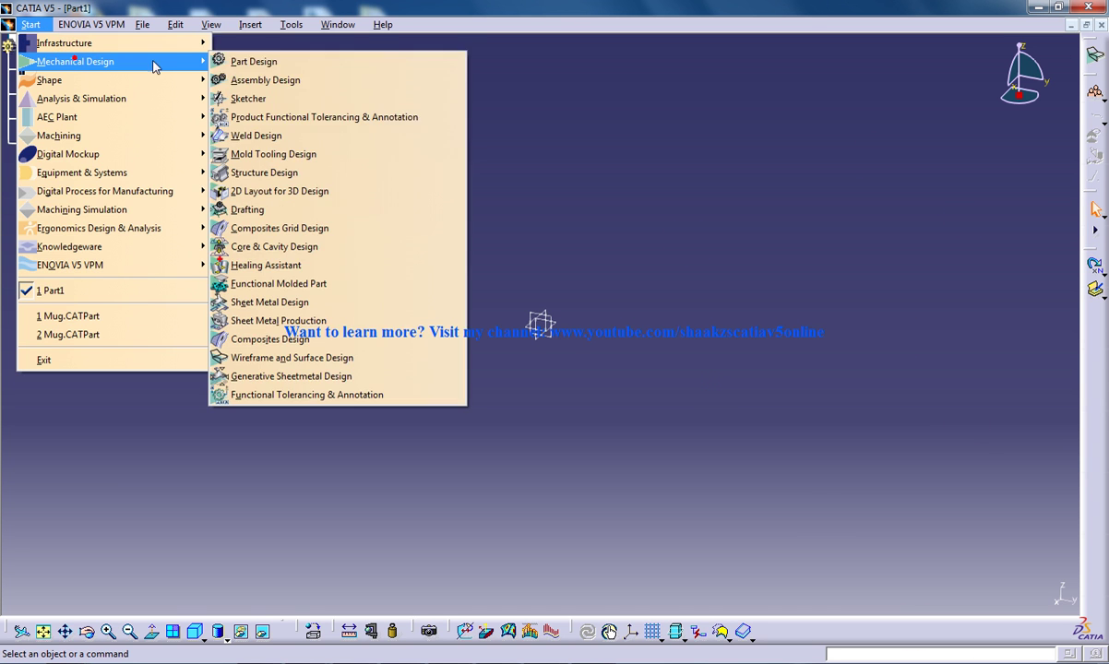
pyautogui.click(324, 359)
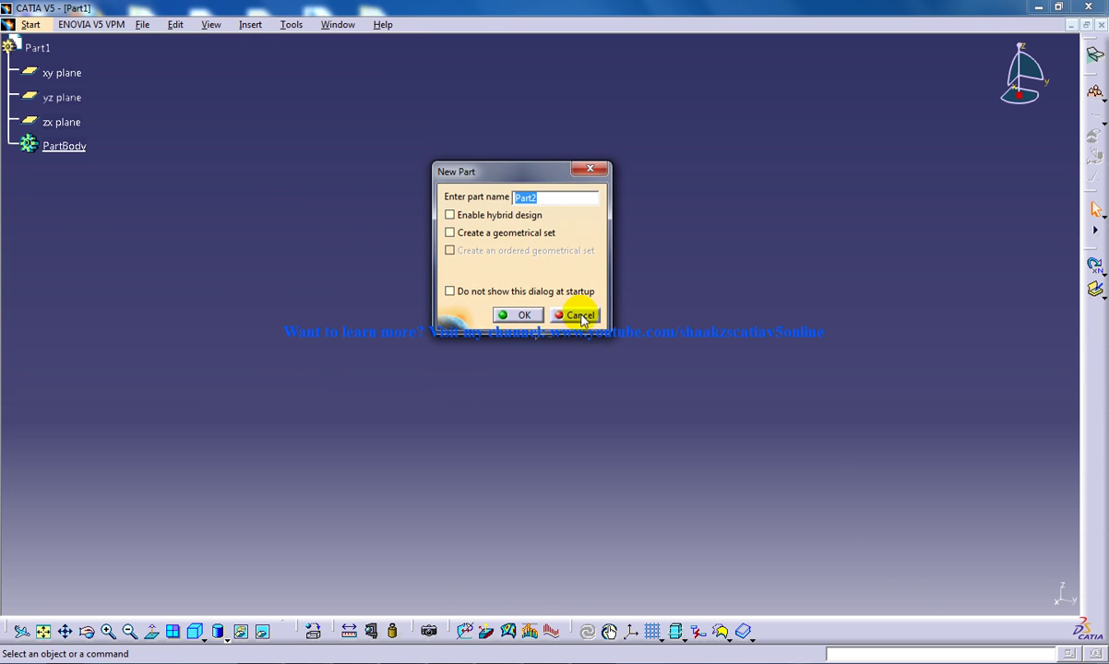
pyautogui.click(579, 315)
# Start a fresh Part1 in the Wireframe and Surface Design workbench.
pyautogui.click(17, 28)
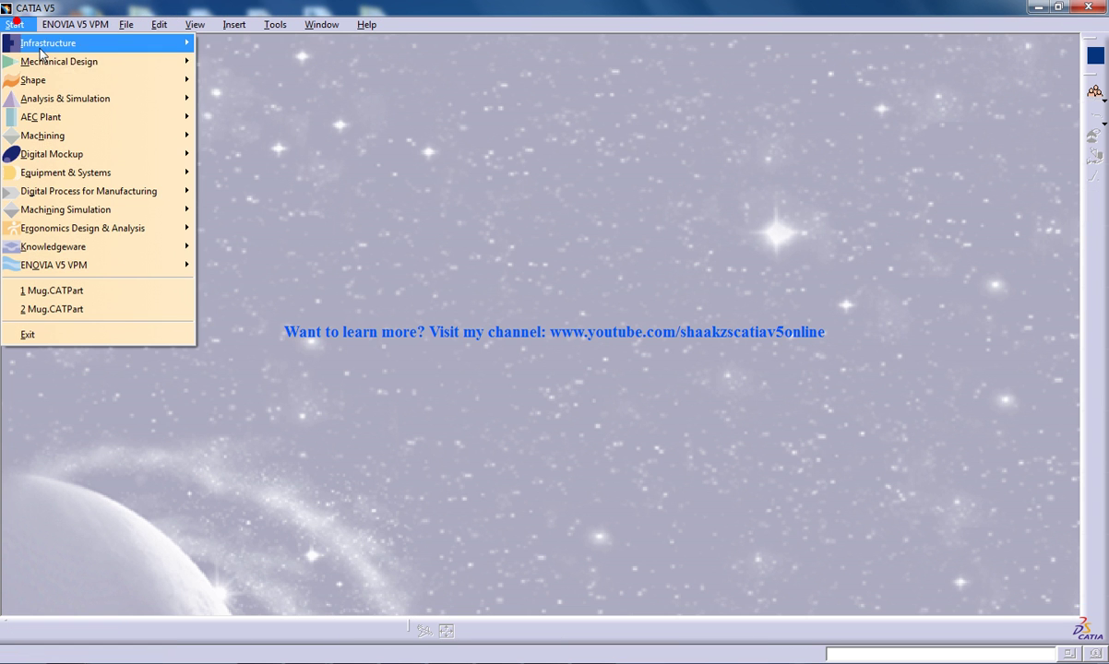
pyautogui.moveTo(74, 59)
pyautogui.click(287, 359)
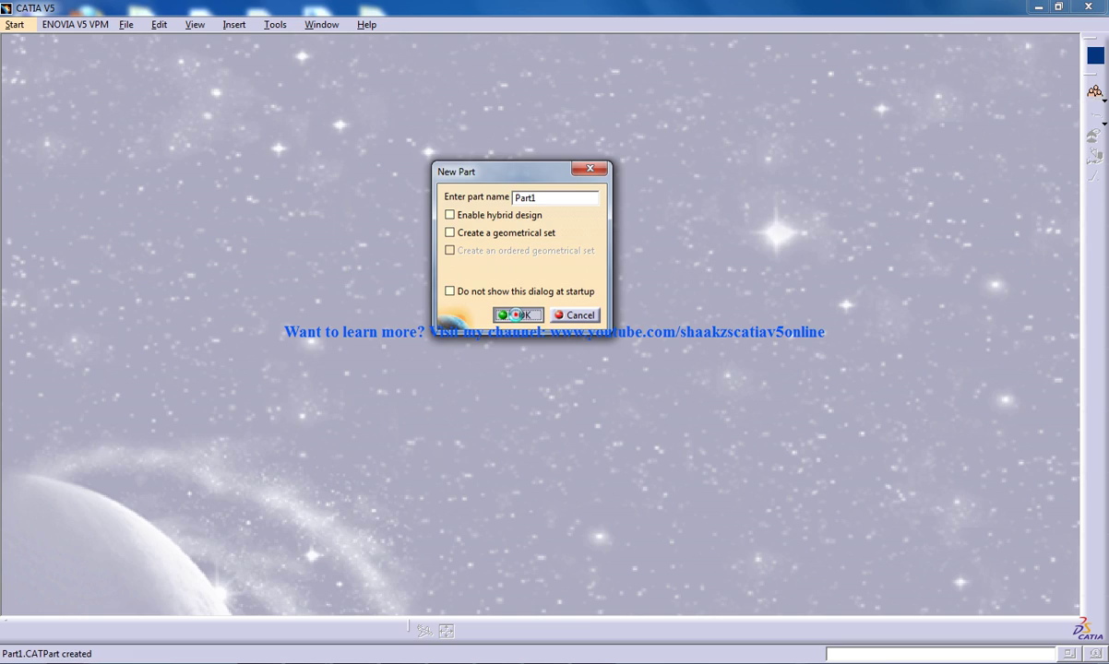
pyautogui.click(519, 312)
# Restore all toolbar contents and positions in Customize, and close the floating ENOVIA VPM Navigator toolbar.
pyautogui.rightClick(1090, 475)
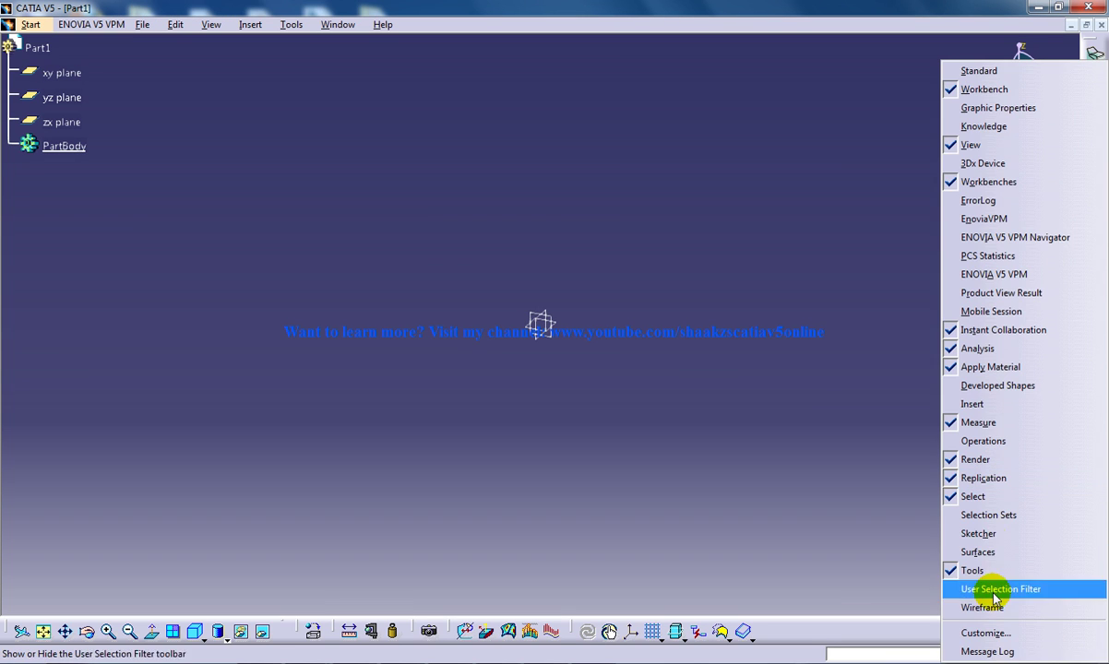
pyautogui.click(980, 633)
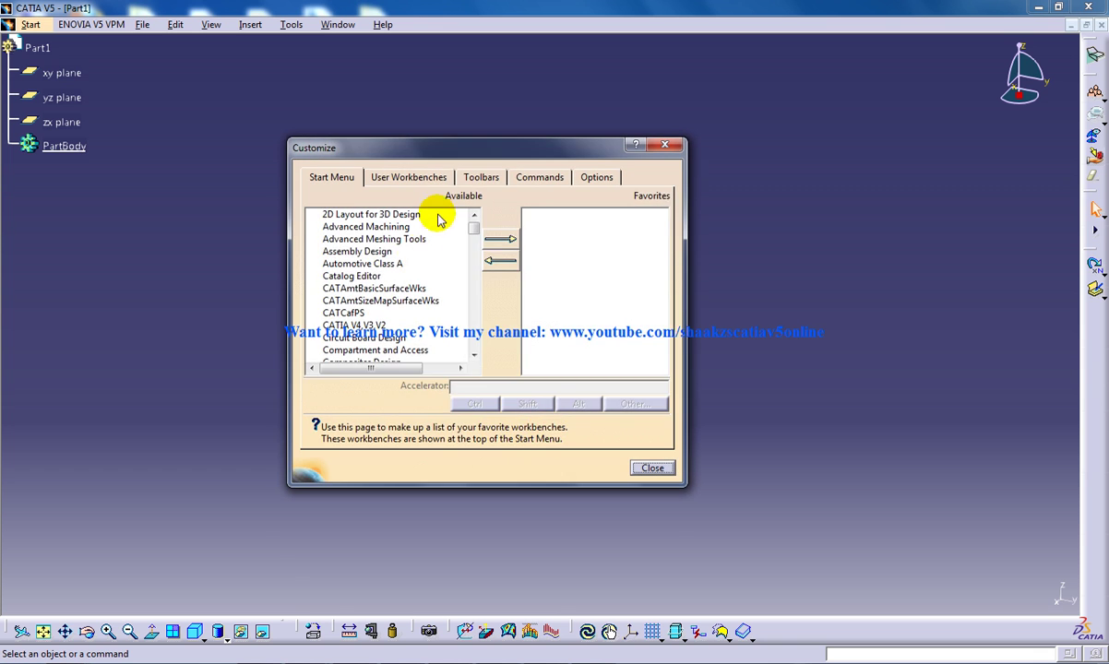
pyautogui.click(480, 176)
pyautogui.click(620, 277)
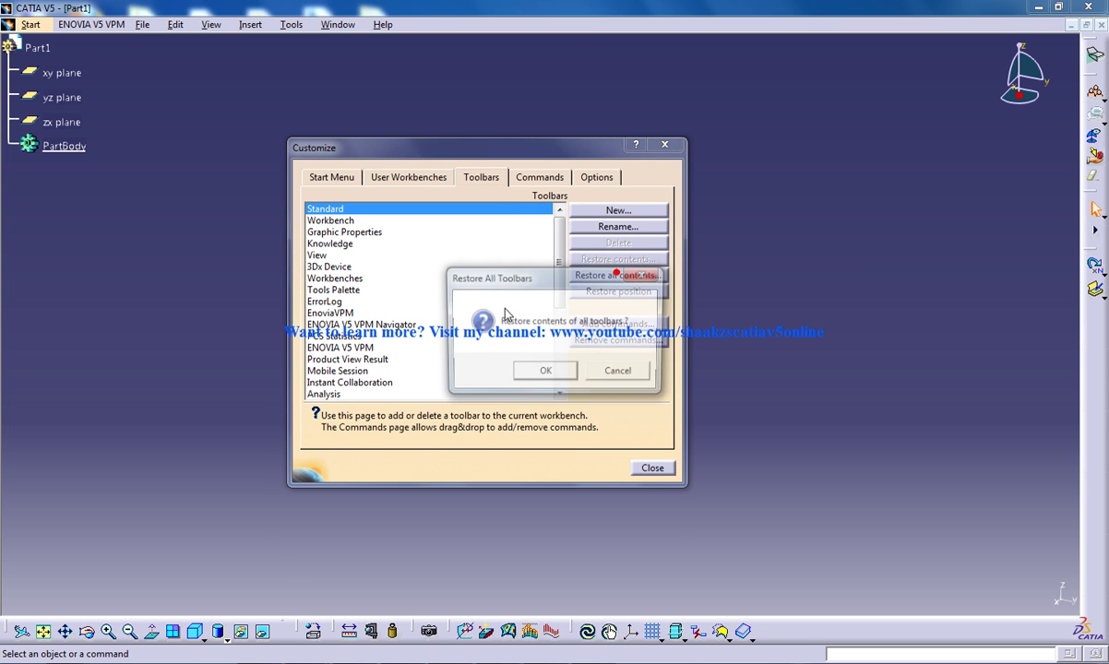
pyautogui.click(551, 369)
pyautogui.click(614, 291)
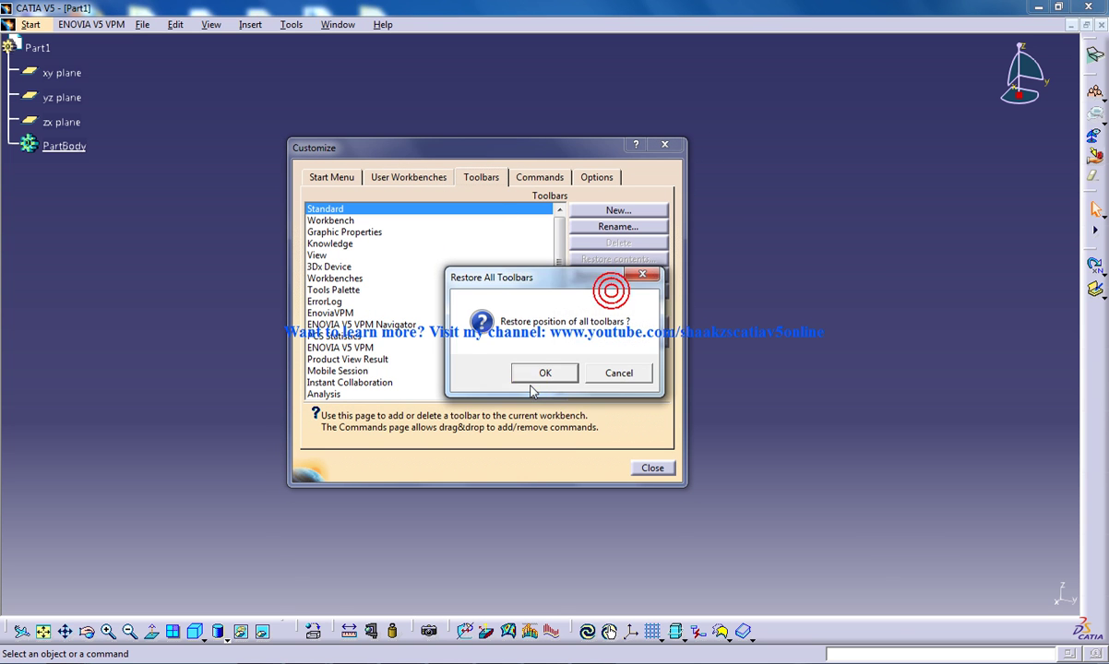
pyautogui.click(546, 370)
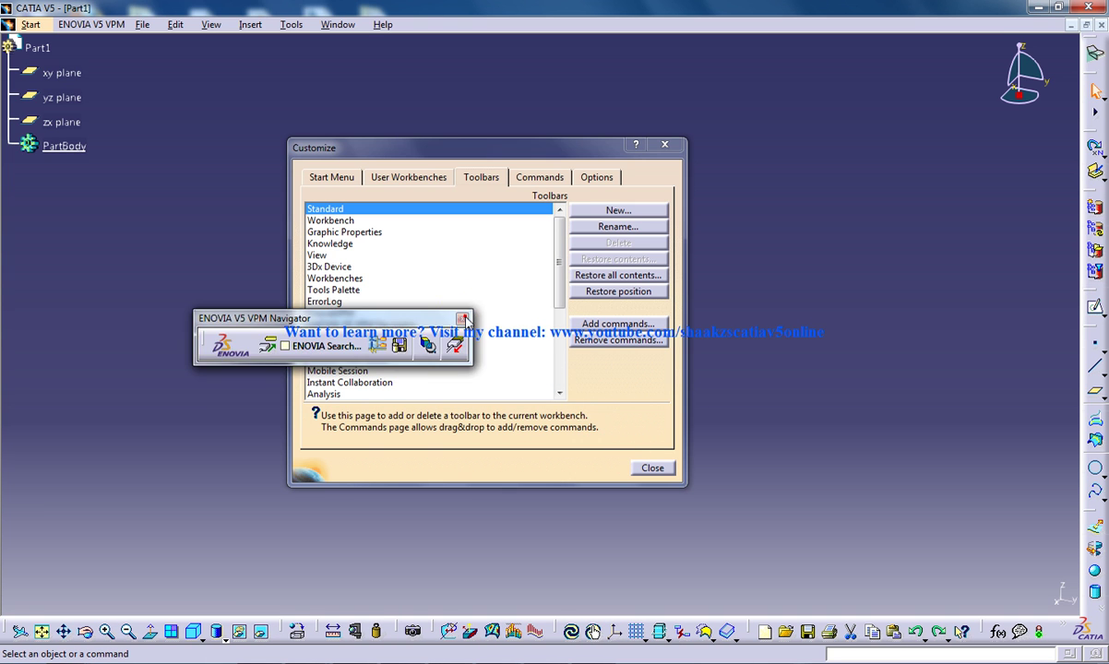
pyautogui.click(461, 319)
pyautogui.click(652, 467)
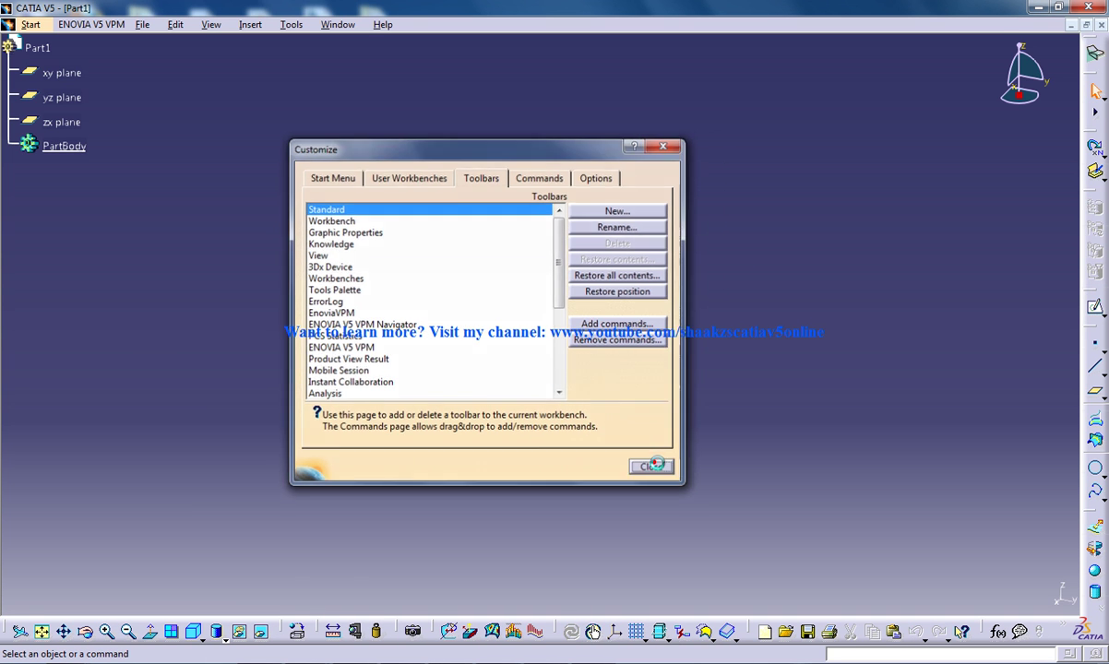
# Draw a wavy six-point spline in a new sketch on the xy plane.
pyautogui.click(1095, 306)
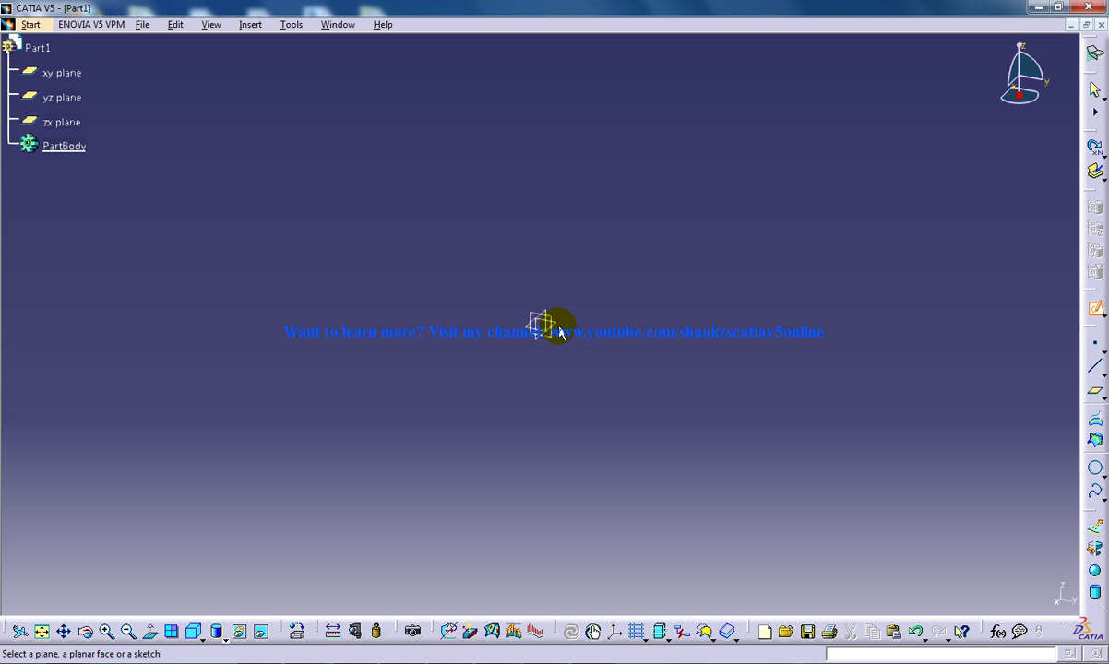
pyautogui.click(556, 325)
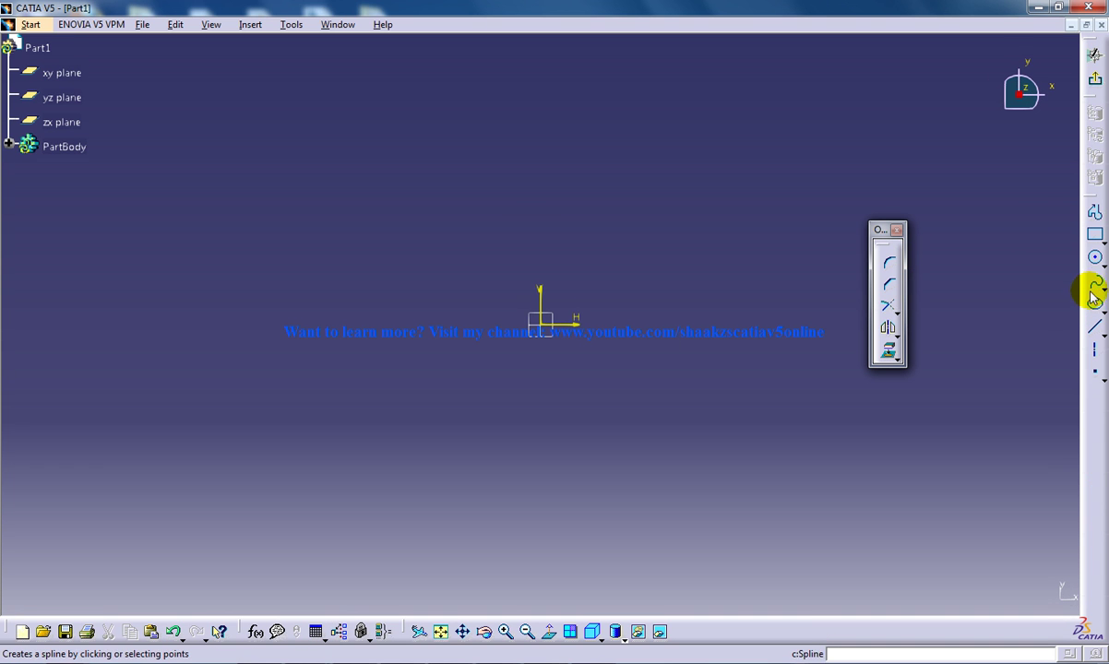
pyautogui.click(1093, 283)
pyautogui.click(472, 322)
pyautogui.click(512, 265)
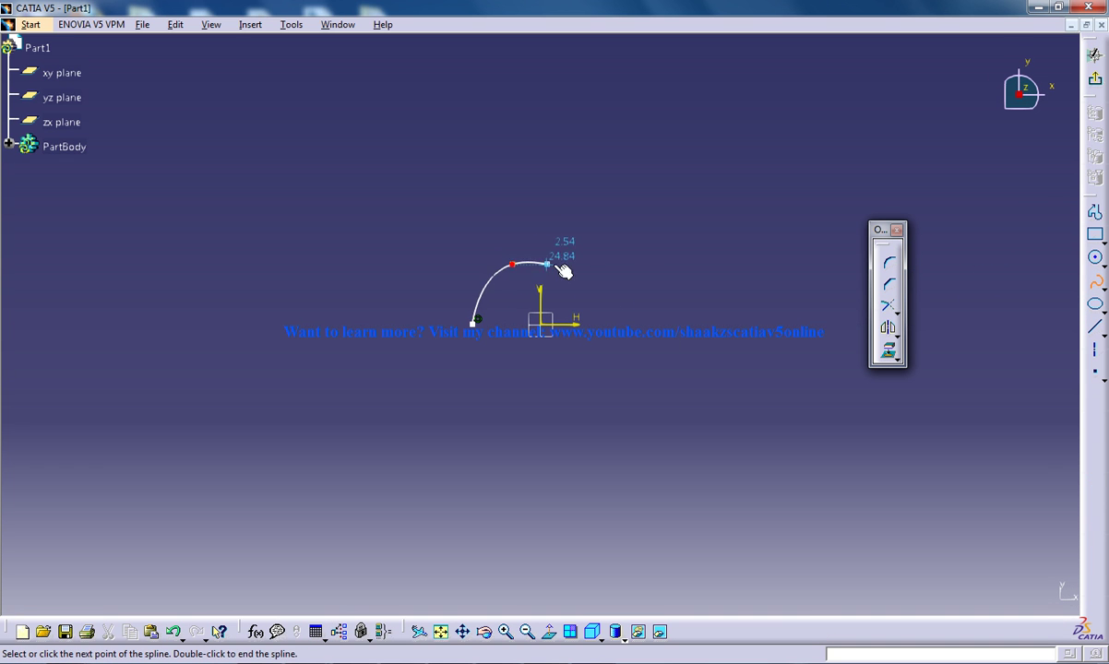
pyautogui.click(643, 283)
pyautogui.click(682, 240)
pyautogui.click(758, 296)
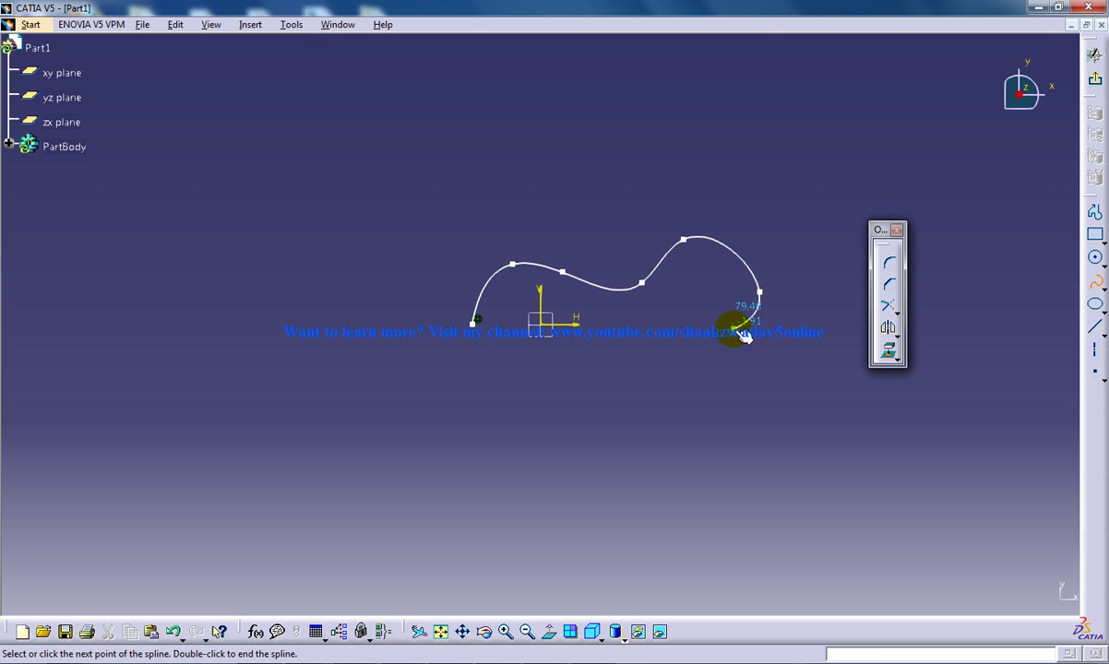
pyautogui.doubleClick(749, 322)
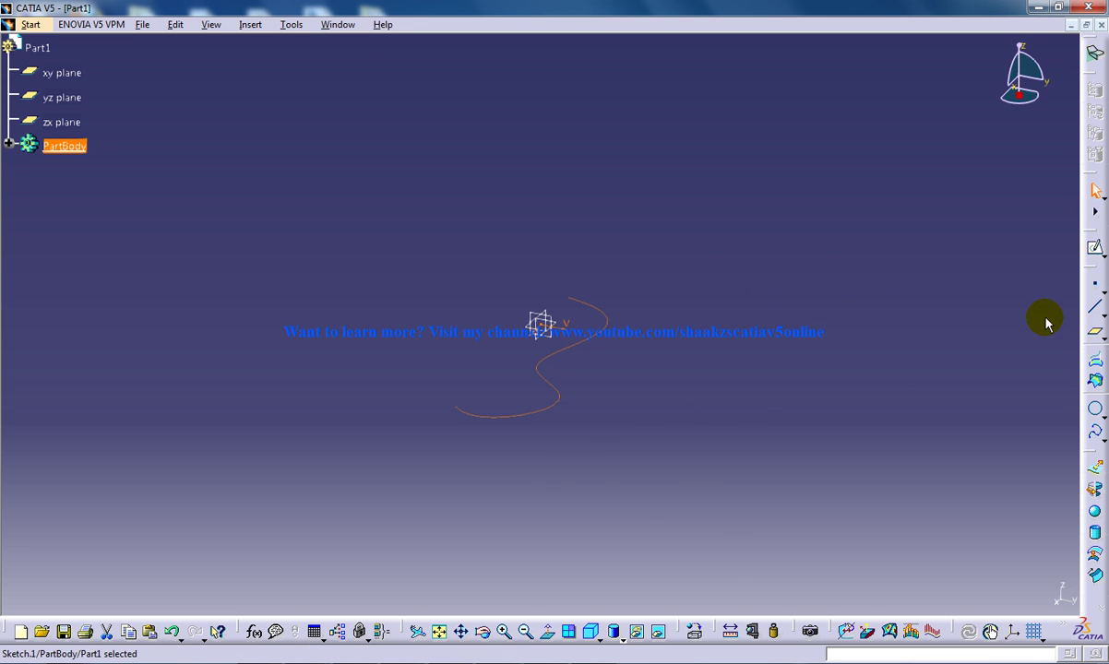
# Extrude the spline sketch 20 mm into a surface and orbit to view it.
pyautogui.click(1094, 467)
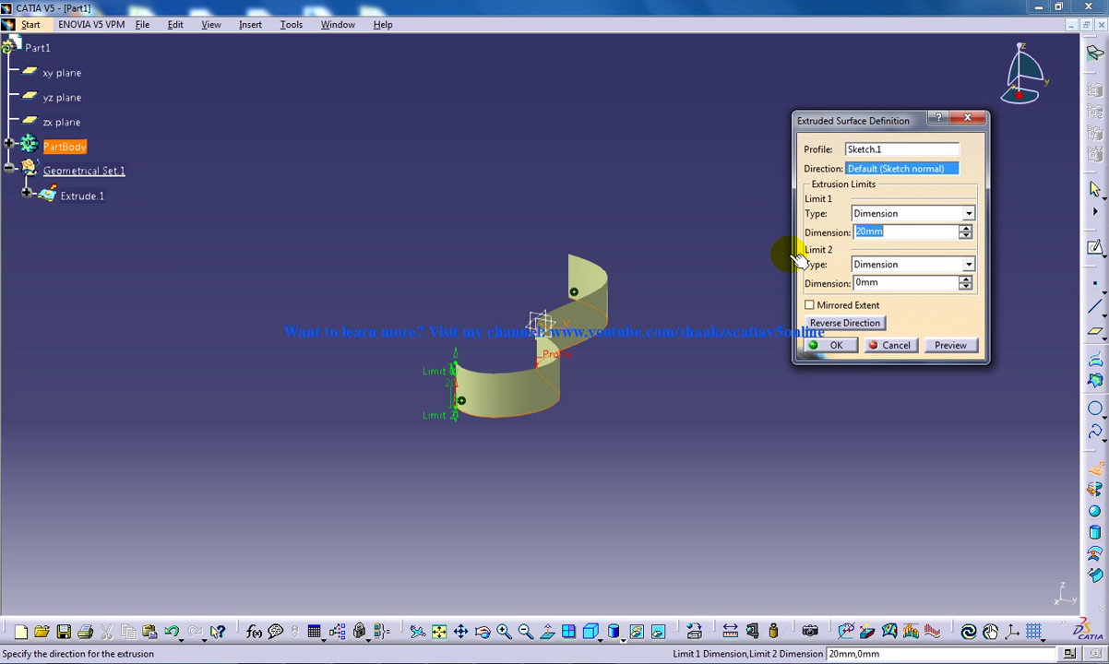
pyautogui.click(836, 345)
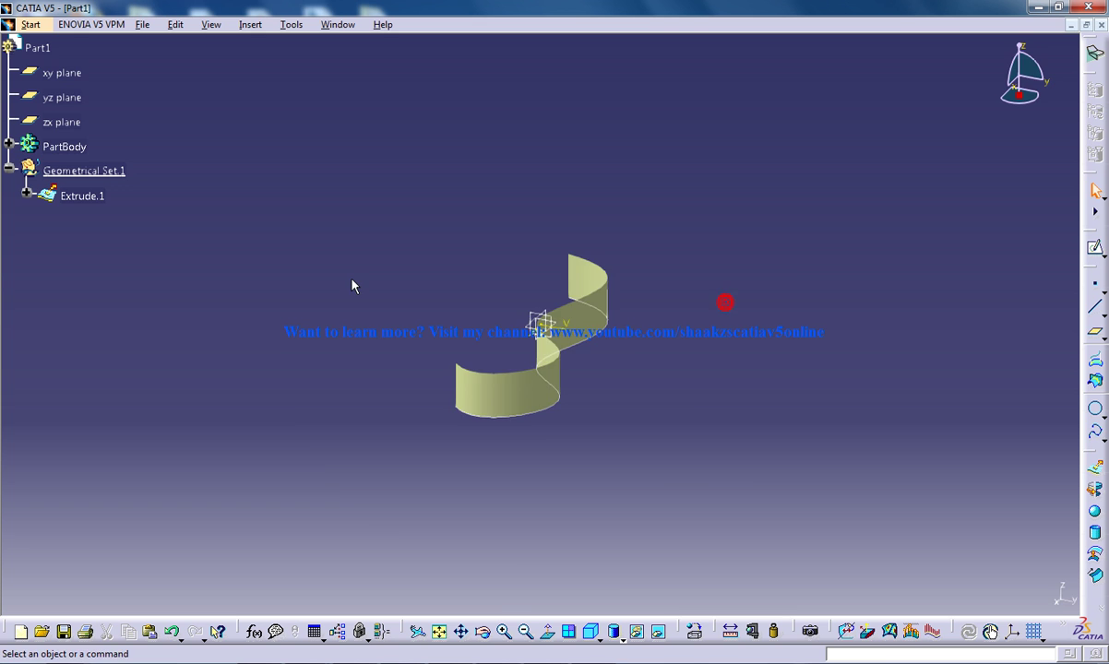
pyautogui.moveTo(725, 301); pyautogui.dragTo(581, 349, button='middle')
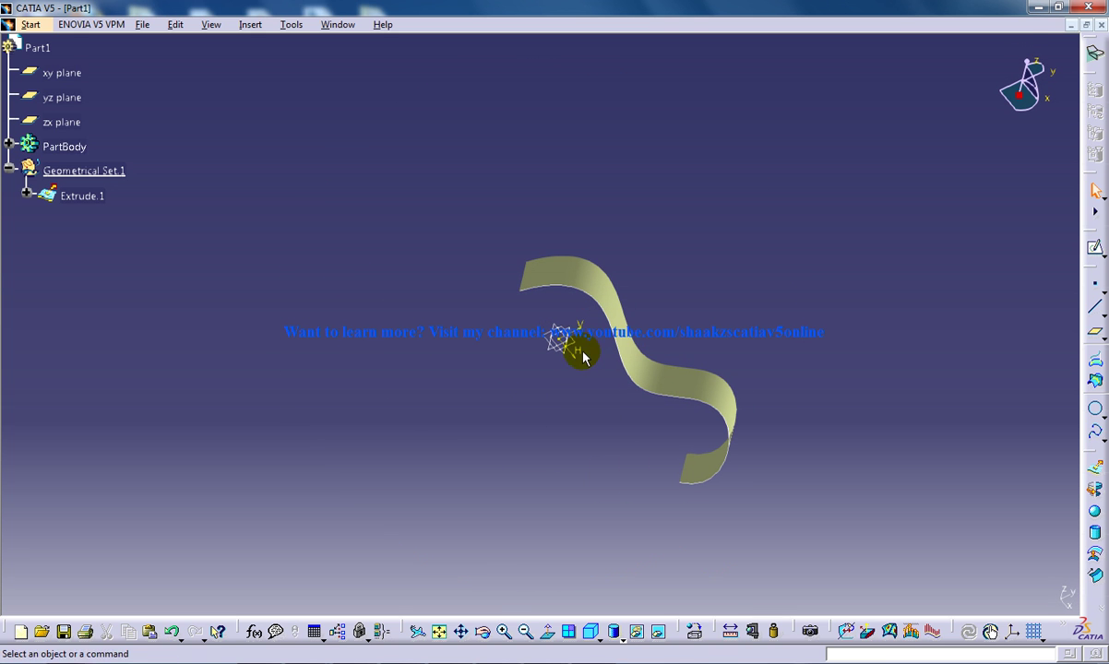
# Draw a second spline below the first curve in a new sketch on the xy plane.
pyautogui.click(571, 339)
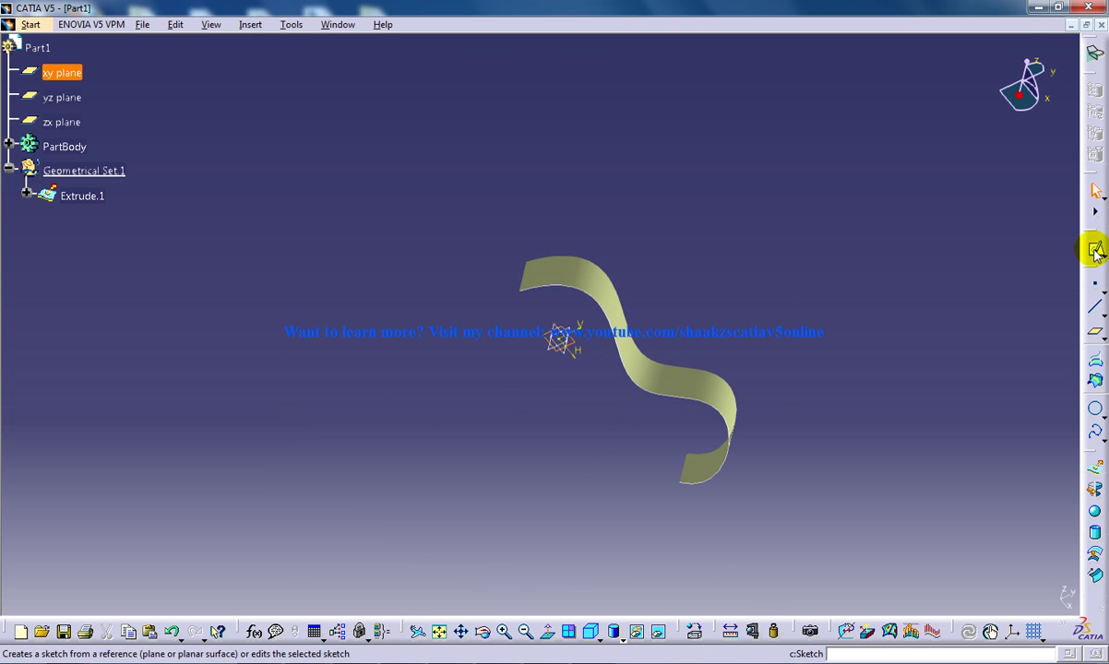
pyautogui.click(1095, 247)
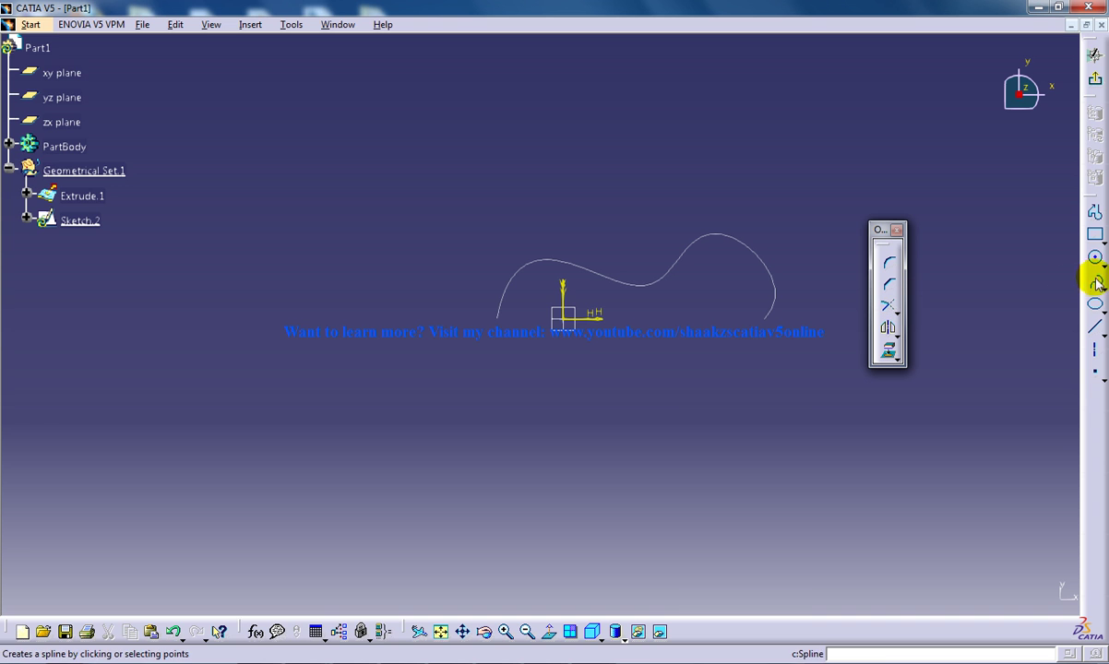
pyautogui.click(480, 318)
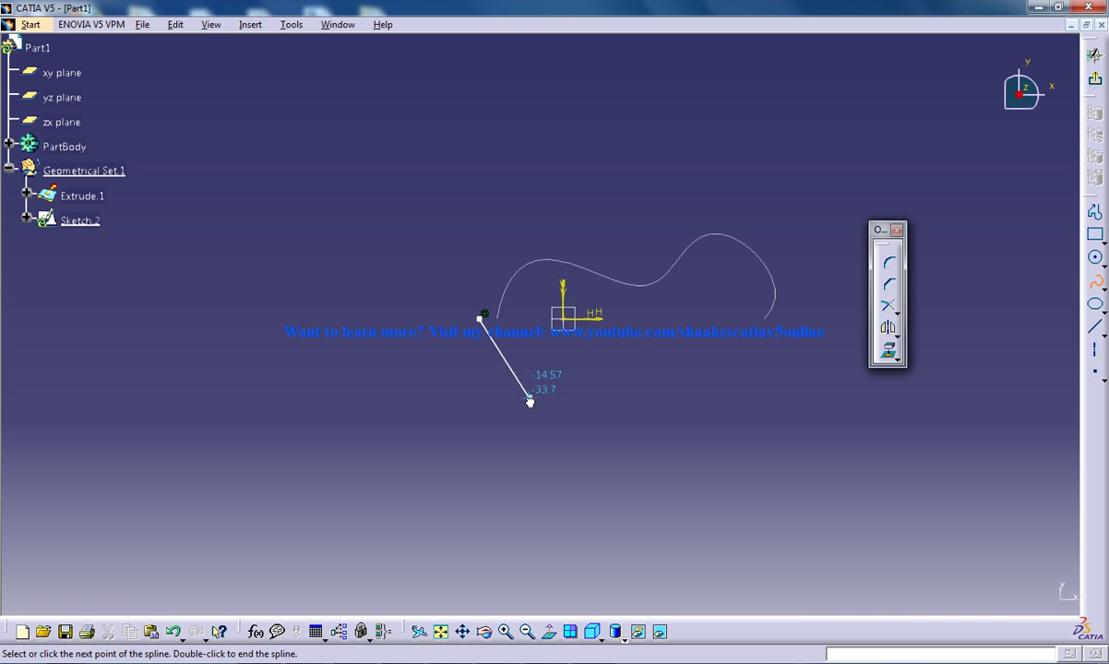
pyautogui.doubleClick(803, 316)
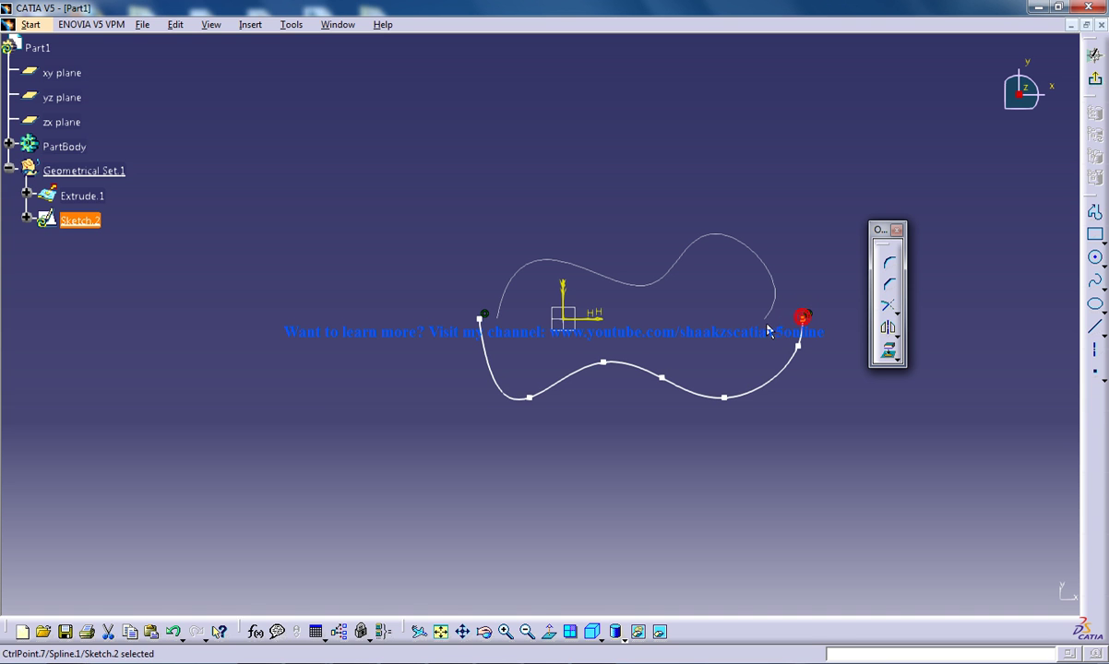
# Constrain both lower-spline endpoints coincident with the first curve's endpoints.
pyautogui.click(766, 319)
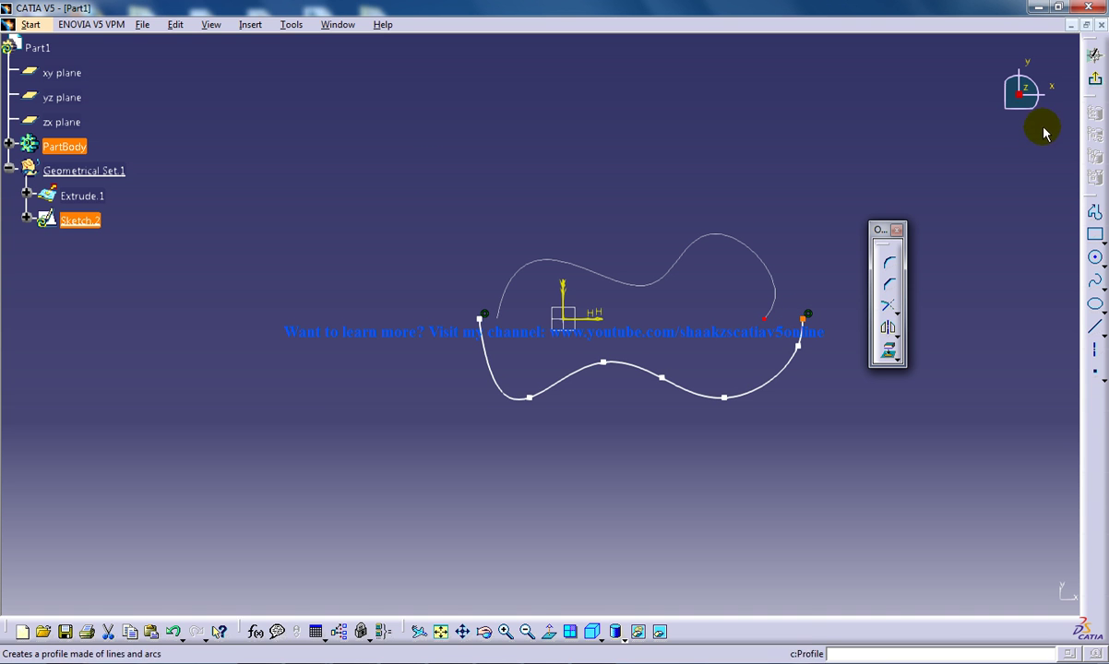
pyautogui.rightClick(826, 632)
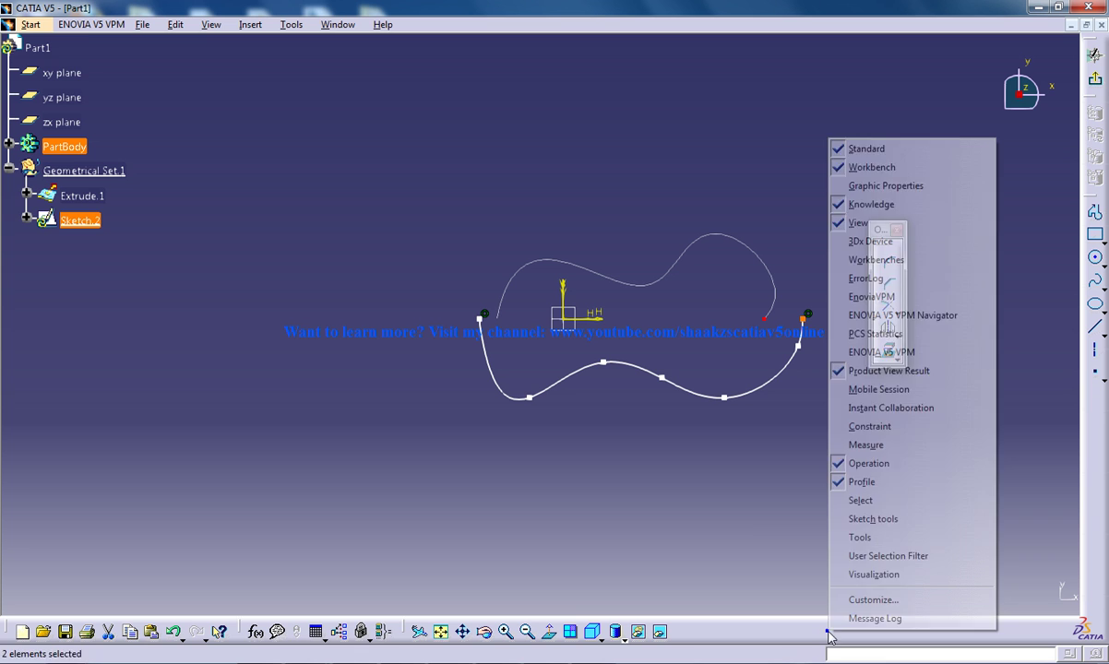
pyautogui.click(885, 430)
pyautogui.click(1015, 263)
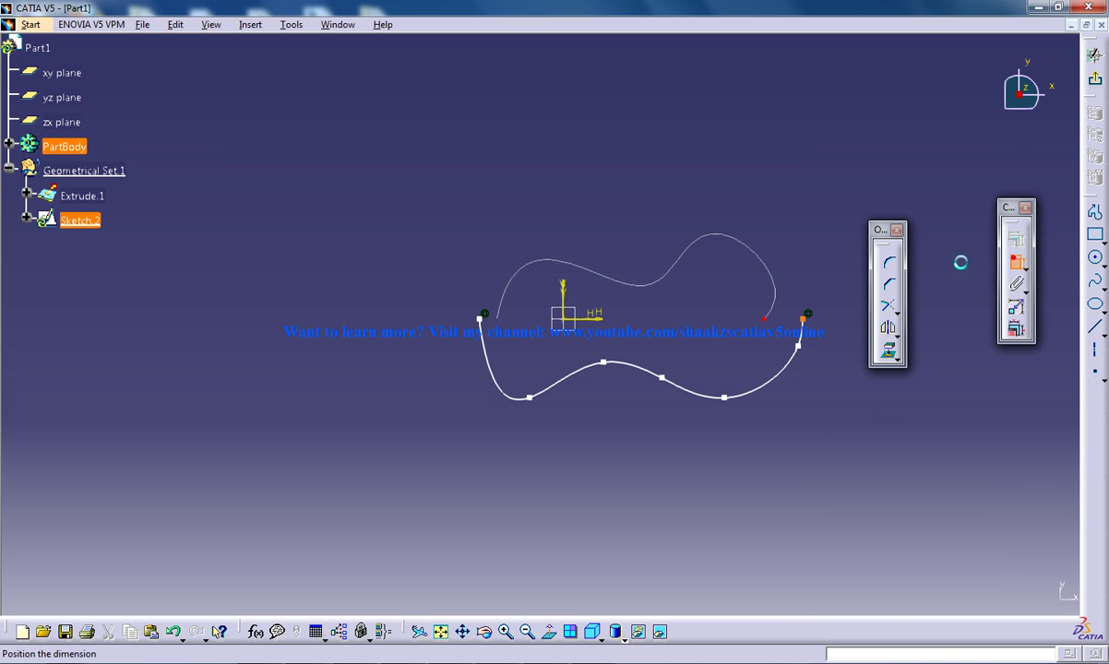
pyautogui.rightClick(799, 319)
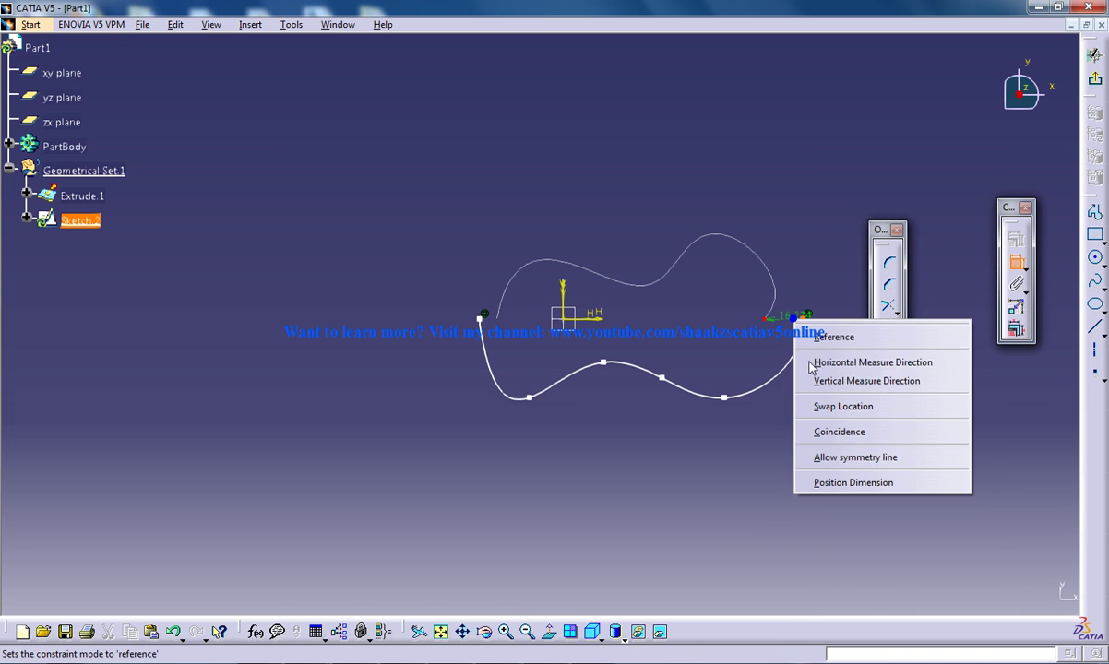
pyautogui.click(850, 428)
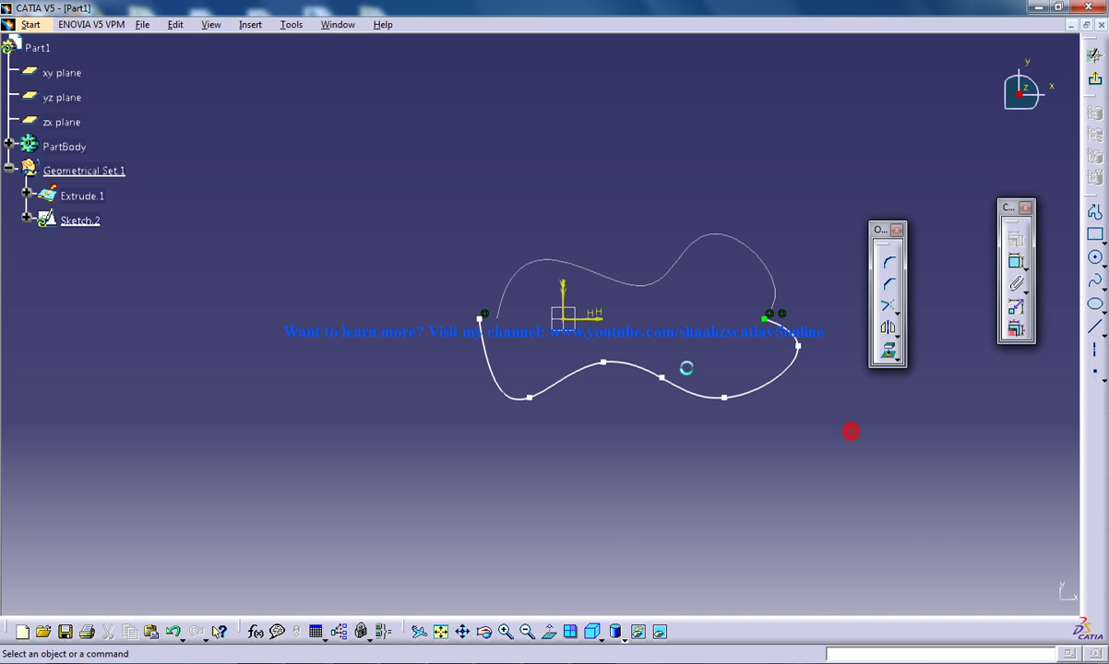
pyautogui.rightClick(483, 332)
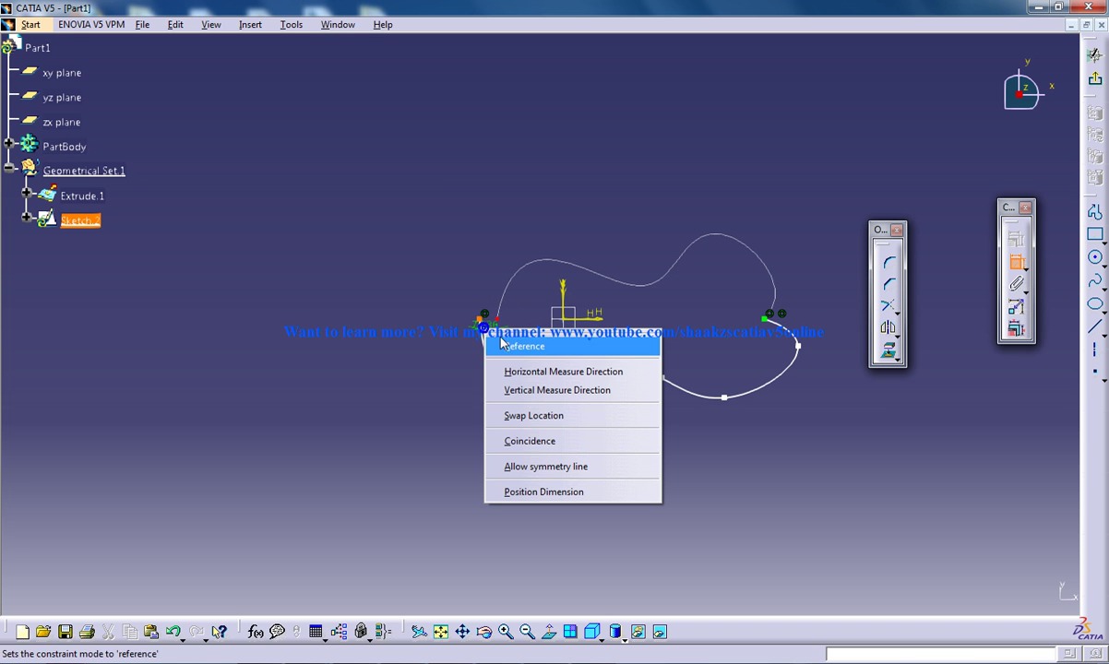
pyautogui.click(538, 435)
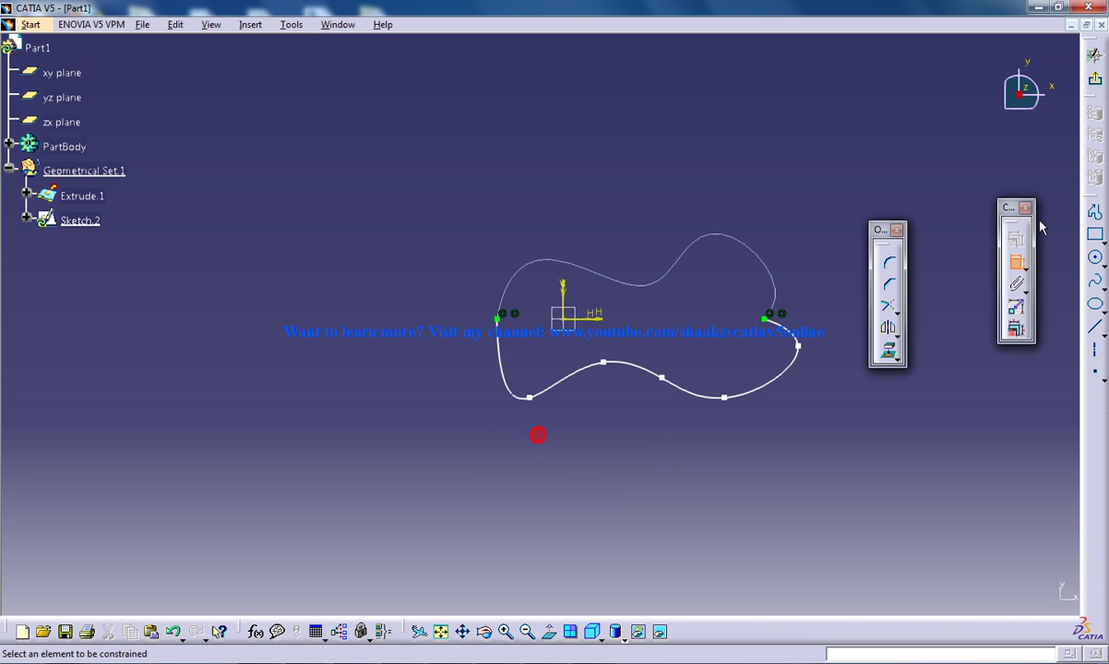
# Extrude Sketch.2 20 mm into a surface, Extrude.2.
pyautogui.click(1092, 57)
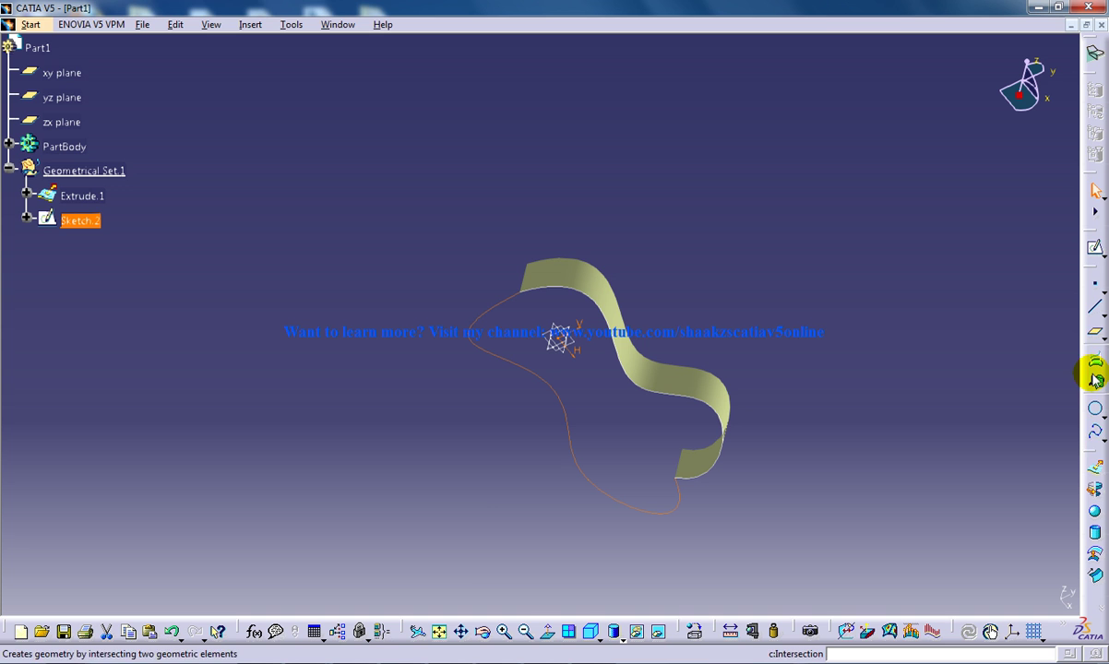
pyautogui.click(1095, 469)
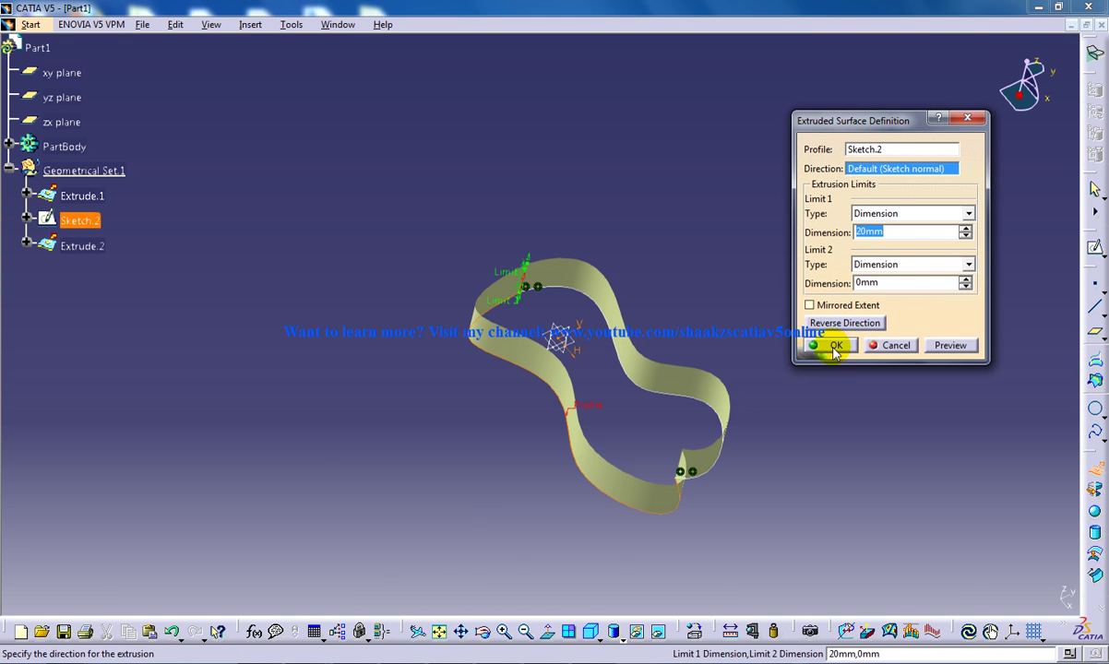
pyautogui.click(833, 341)
pyautogui.moveTo(468, 342); pyautogui.dragTo(637, 289, button='middle')
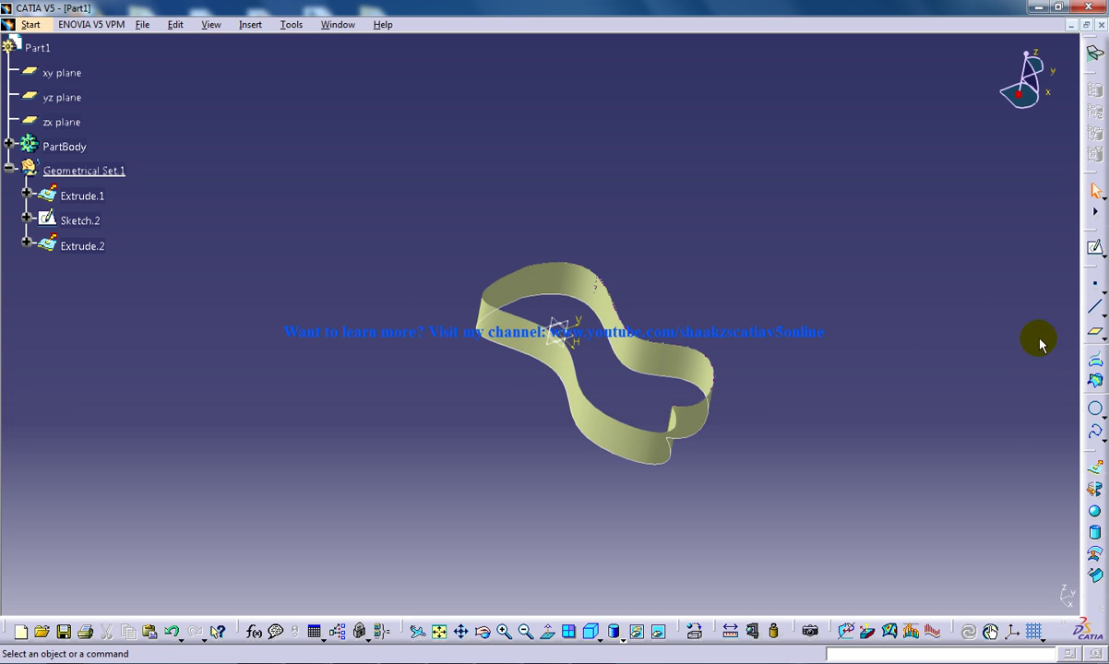
# Join Extrude.2 and Extrude.1 into a single surface, Join.1.
pyautogui.click(1094, 456)
pyautogui.click(1095, 466)
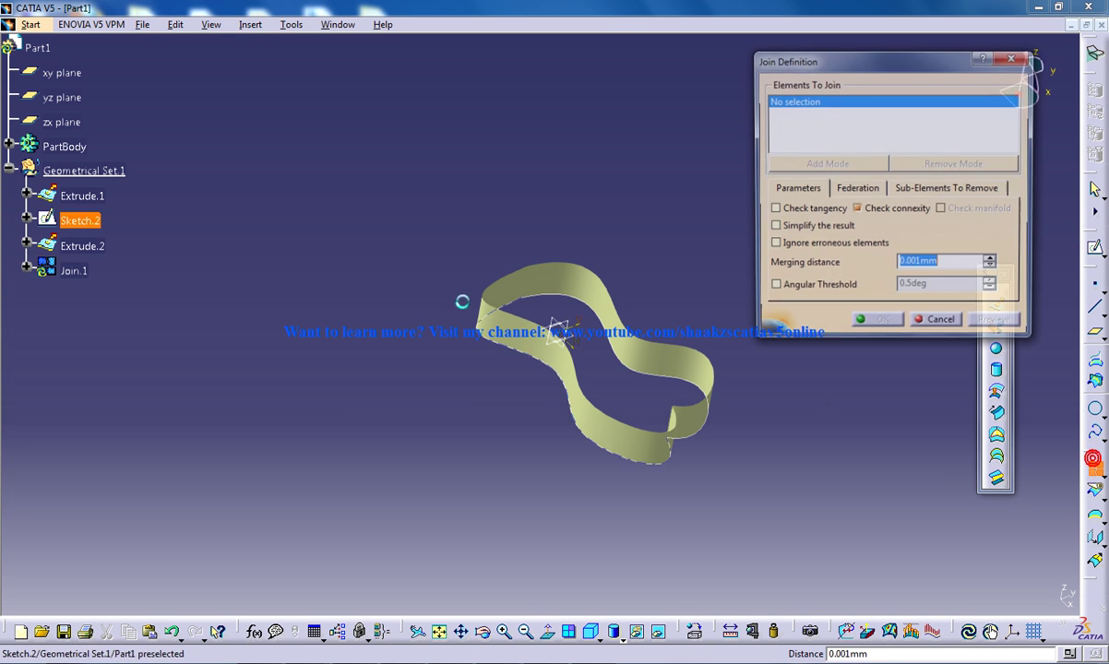
pyautogui.click(477, 314)
pyautogui.click(578, 284)
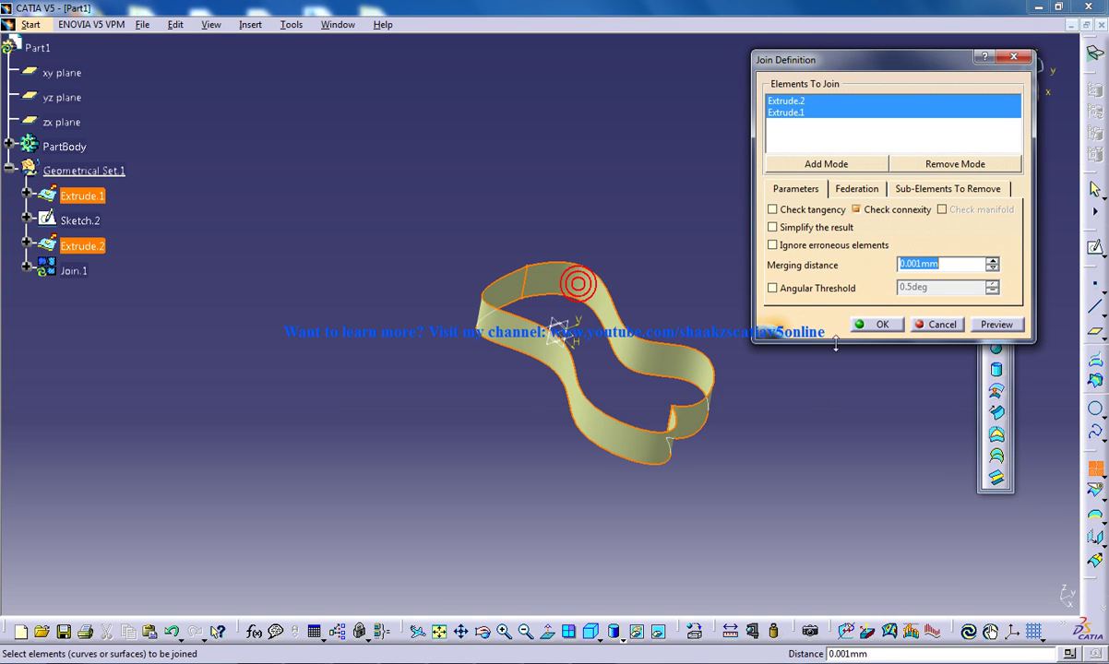
pyautogui.click(871, 324)
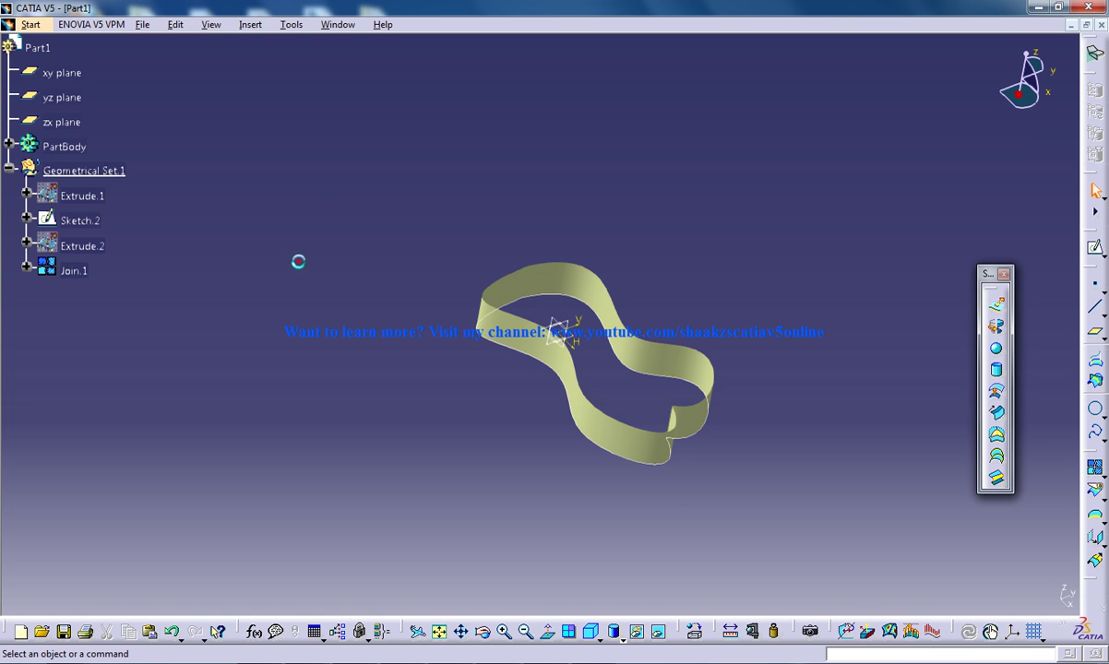
# Switch to the Part Design workbench.
pyautogui.click(31, 24)
pyautogui.moveTo(70, 61)
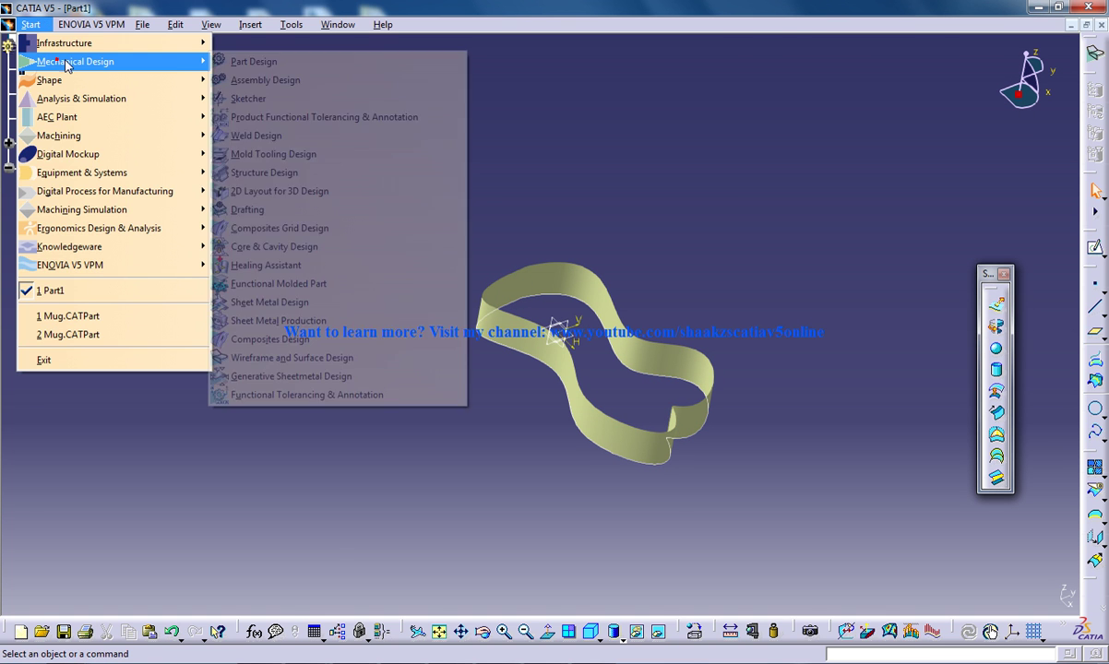
pyautogui.click(253, 61)
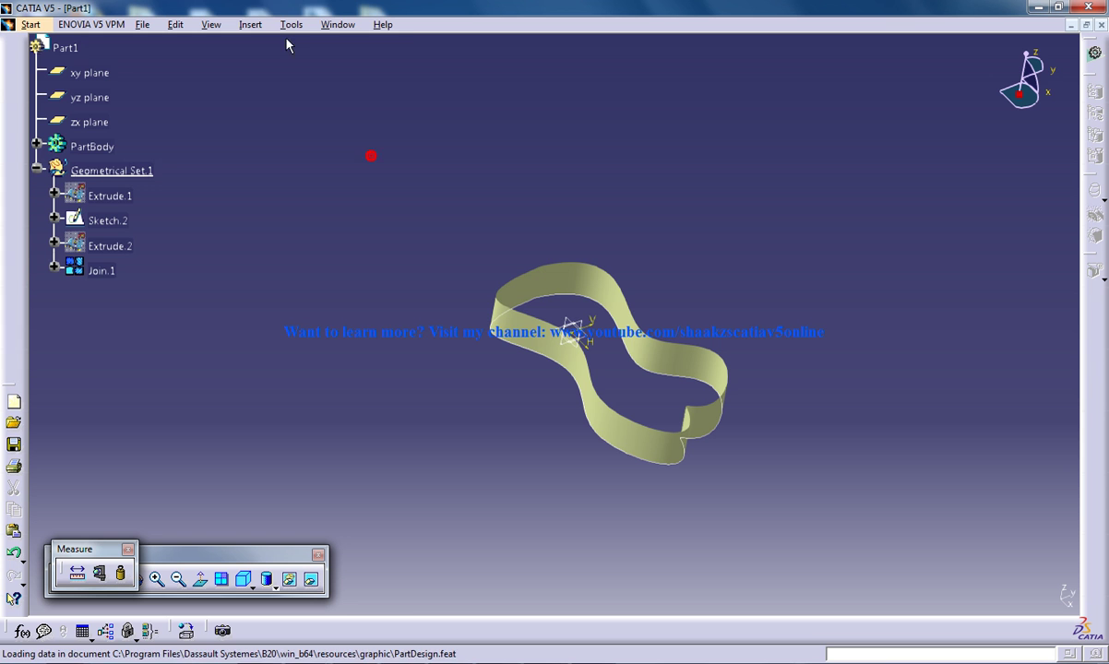
# Apply Close Surface to Join.1, creating the solid CloseSurface.1 in PartBody.
pyautogui.click(250, 24)
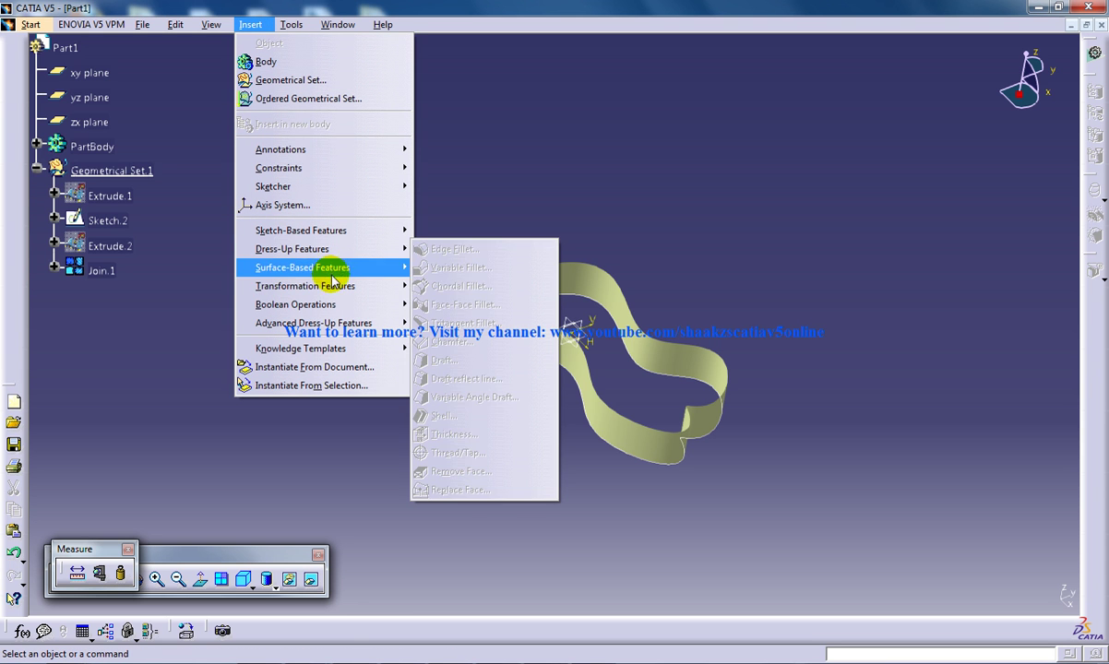
pyautogui.moveTo(403, 274)
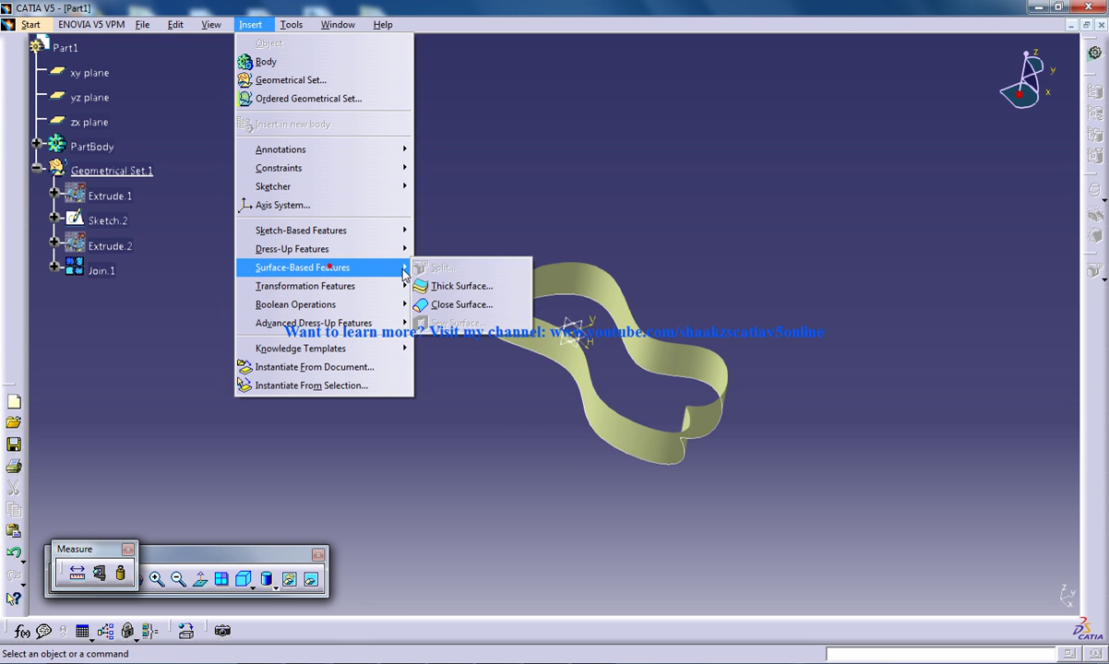
pyautogui.click(454, 311)
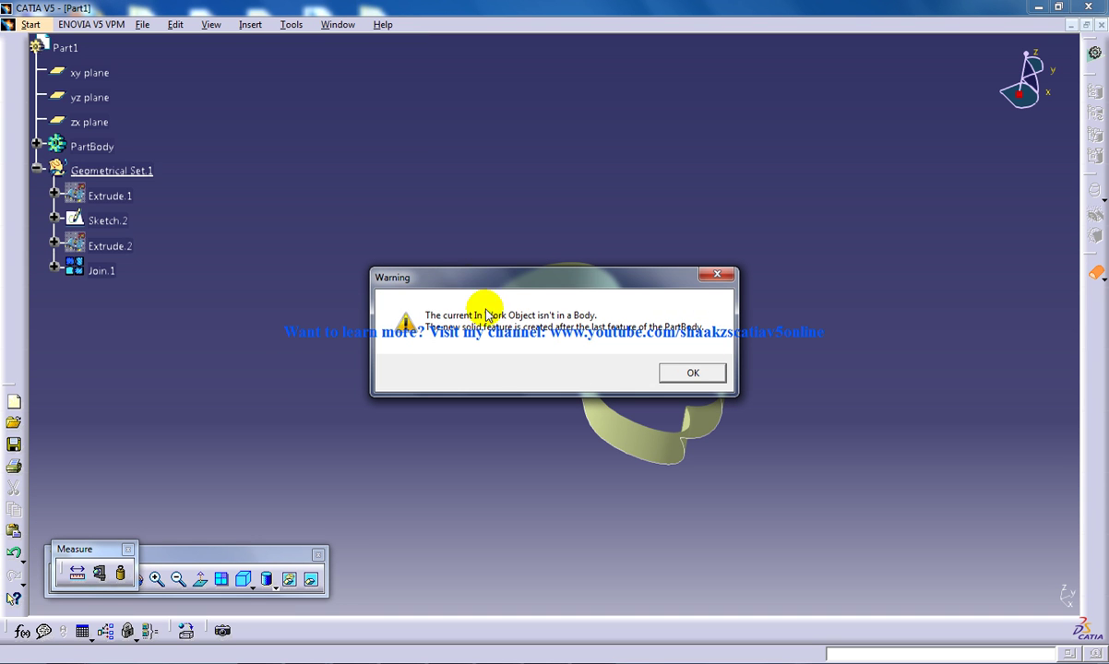
pyautogui.click(685, 373)
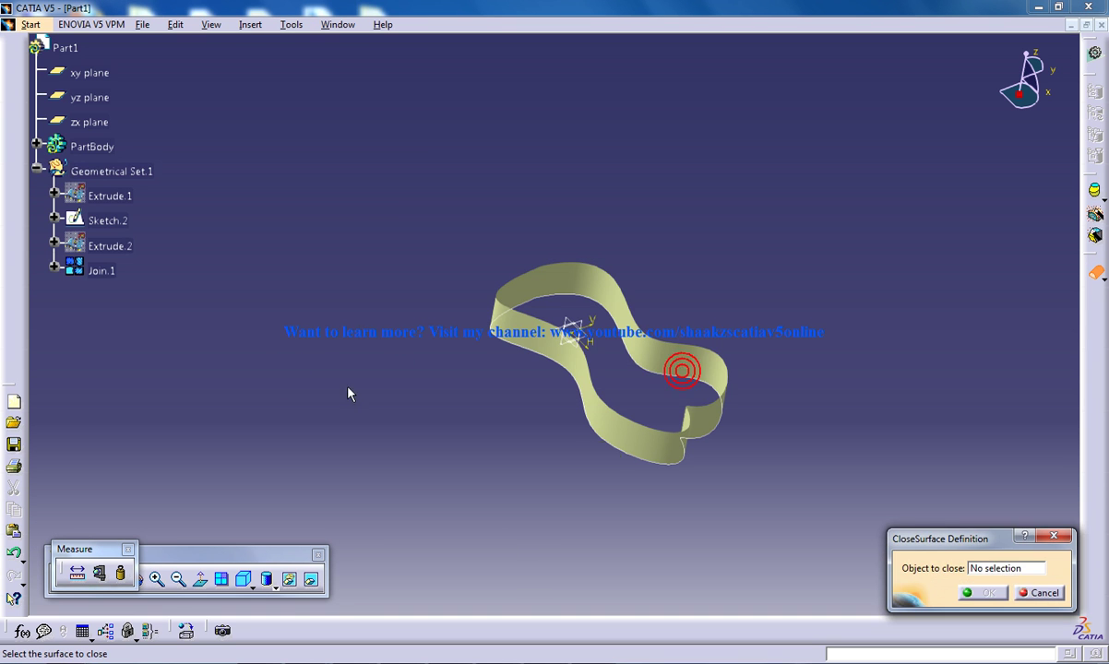
pyautogui.click(101, 270)
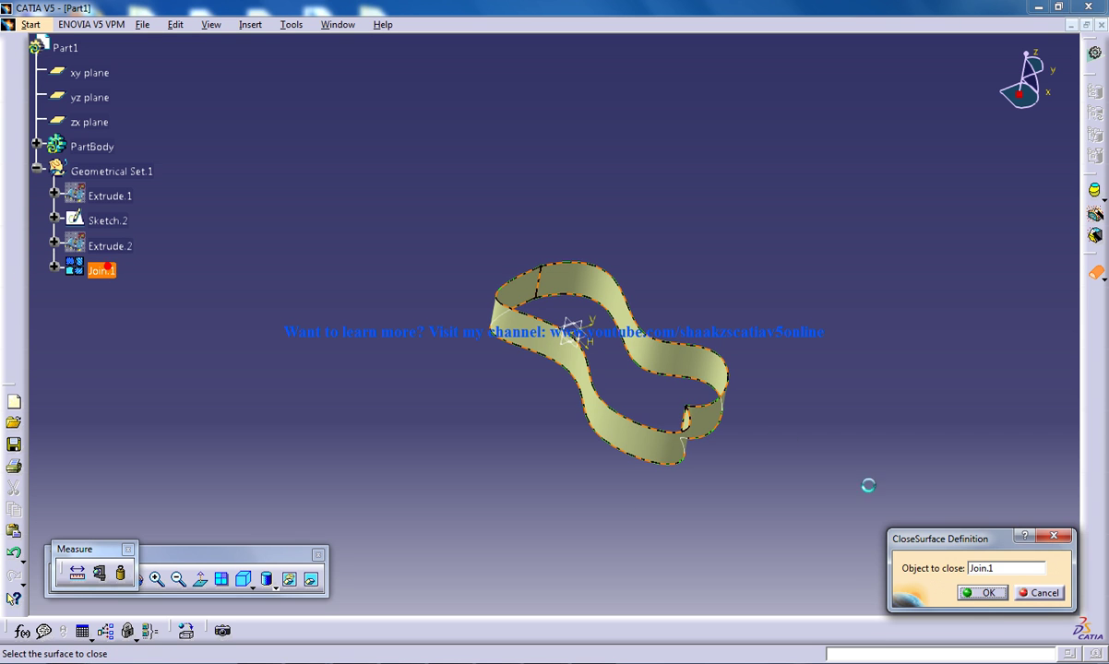
pyautogui.click(984, 593)
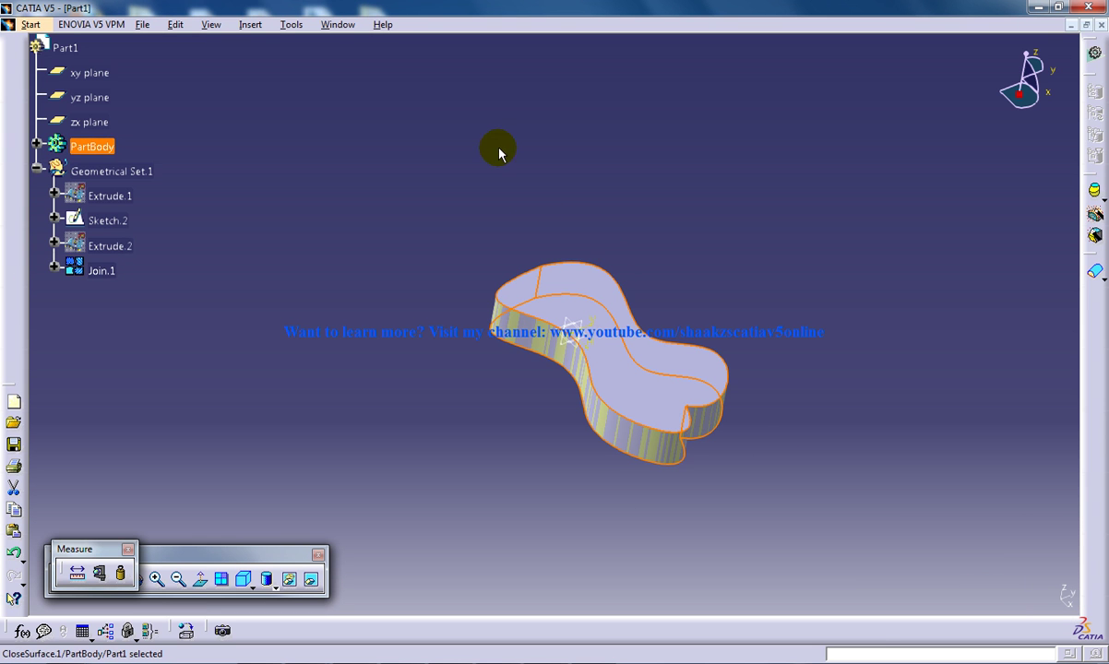
# Hide Geometrical Set.1, then zoom and rotate to inspect the S-shaped solid.
pyautogui.rightClick(97, 175)
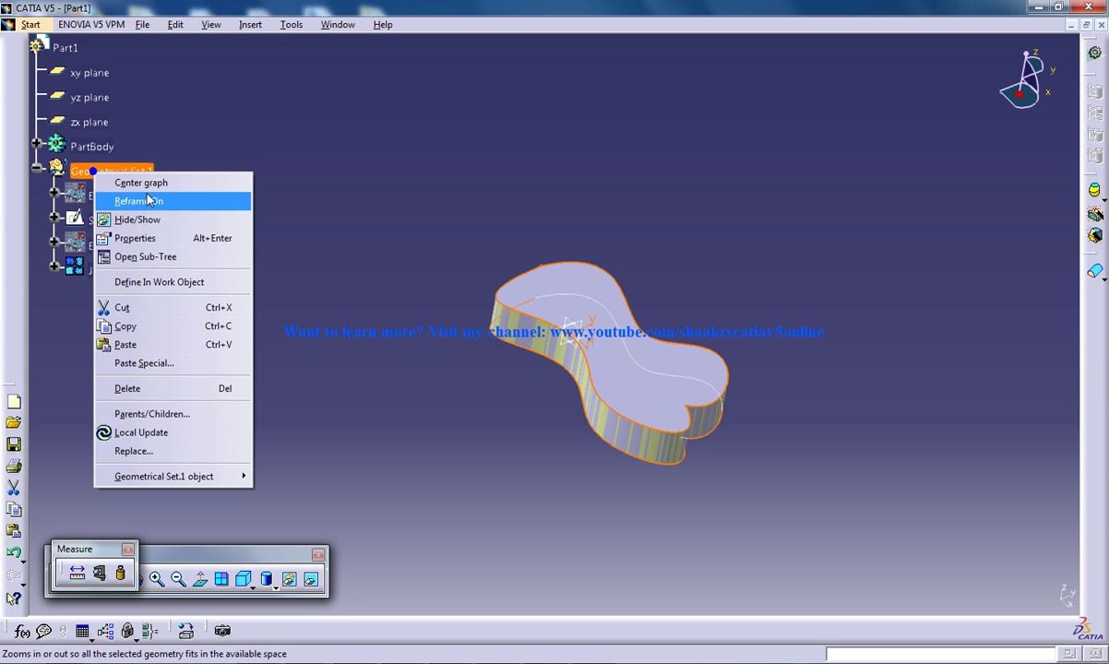
pyautogui.click(113, 218)
pyautogui.moveTo(528, 266); pyautogui.dragTo(572, 257, button='middle')
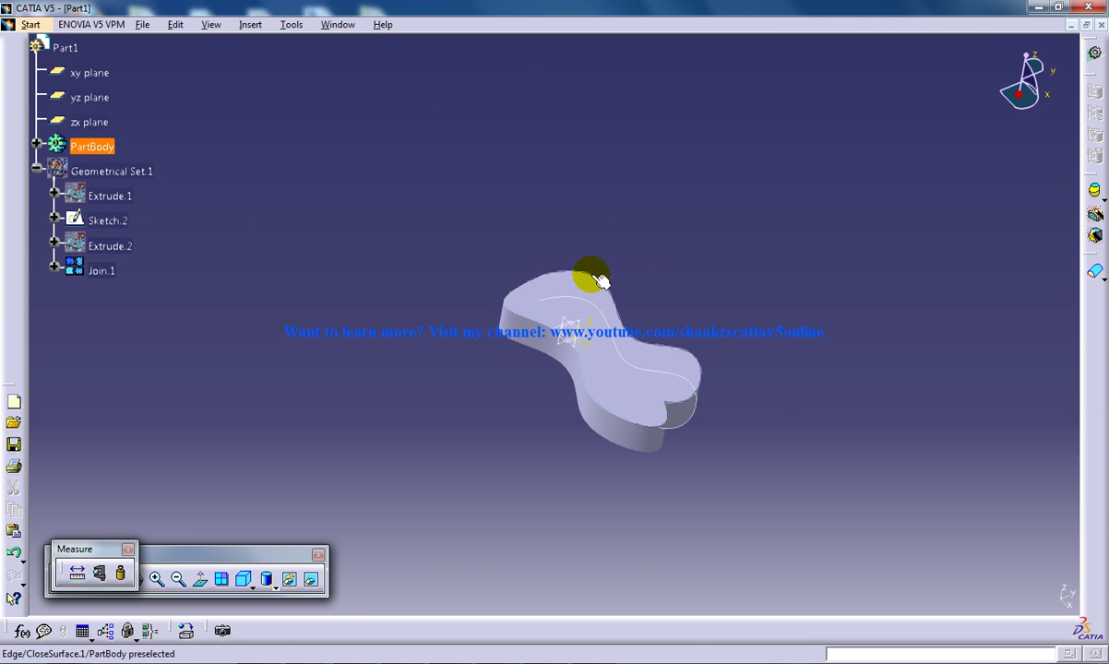
pyautogui.moveTo(663, 311); pyautogui.dragTo(690, 315, button='middle')
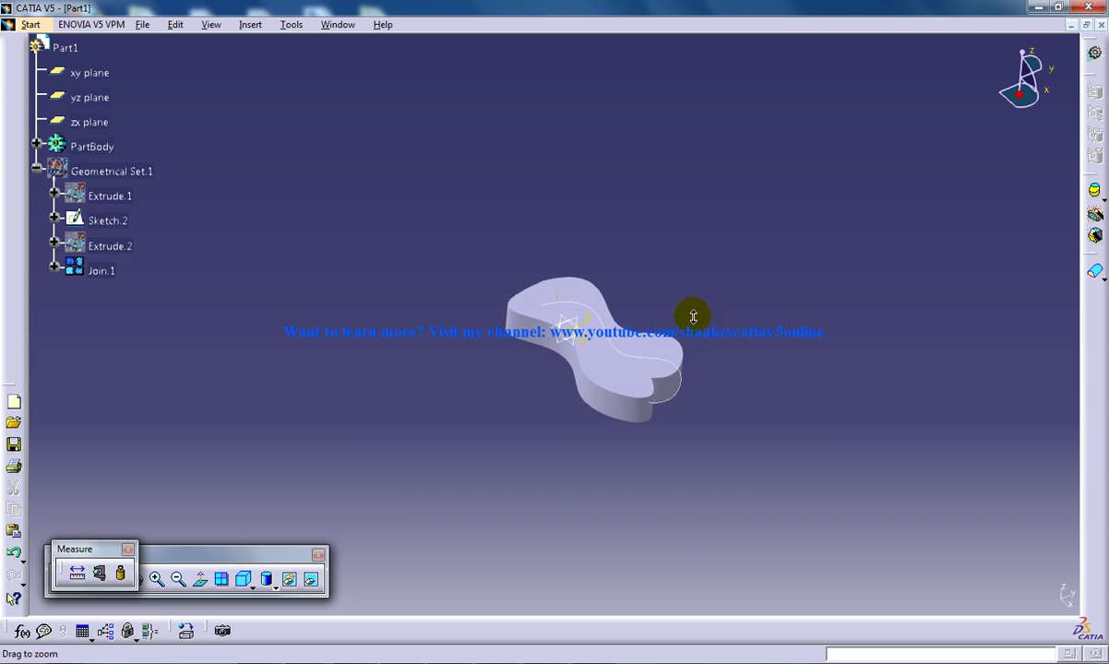
pyautogui.moveTo(572, 265); pyautogui.dragTo(574, 310, button='middle')
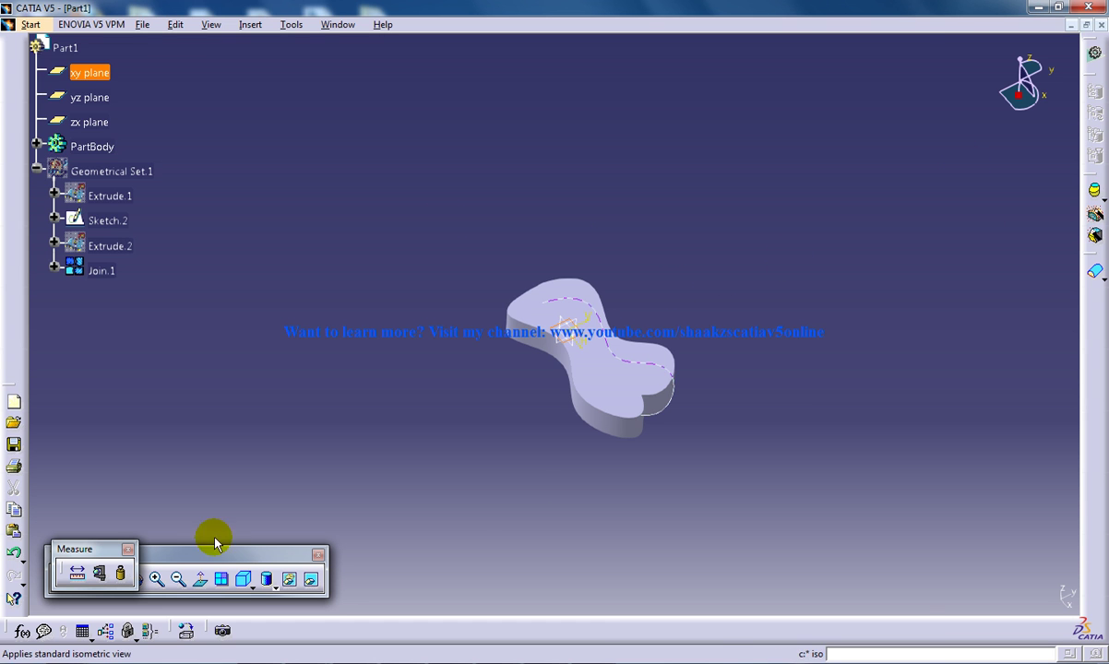
# Restore all toolbar contents and positions from Customize > Toolbars, then close the dialog.
pyautogui.rightClick(724, 643)
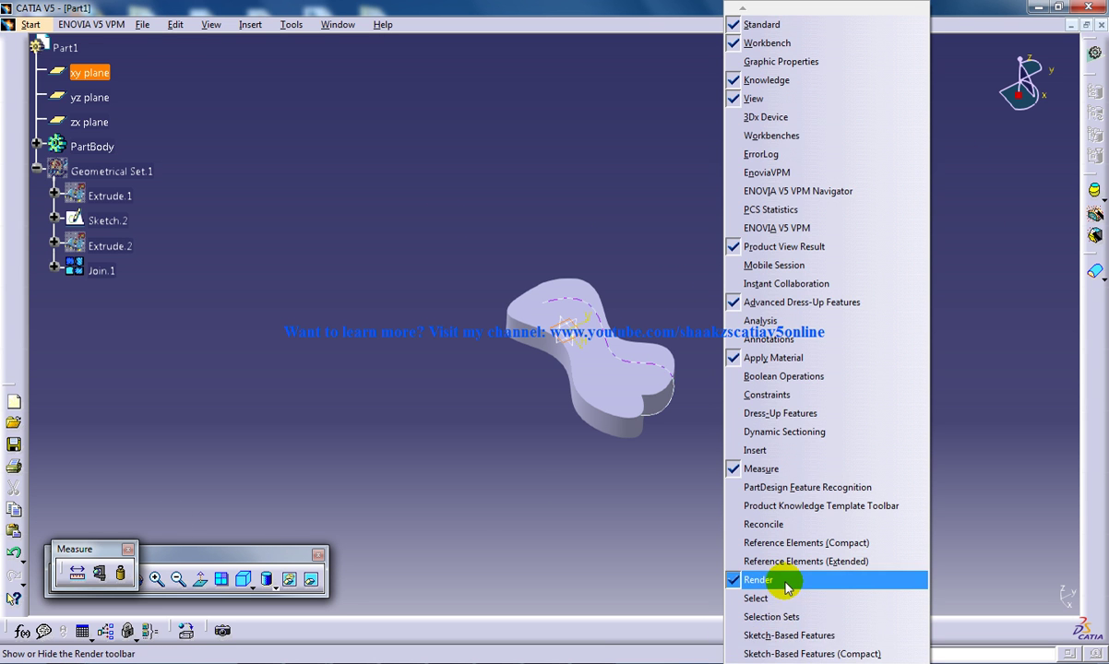
pyautogui.moveTo(812, 658)
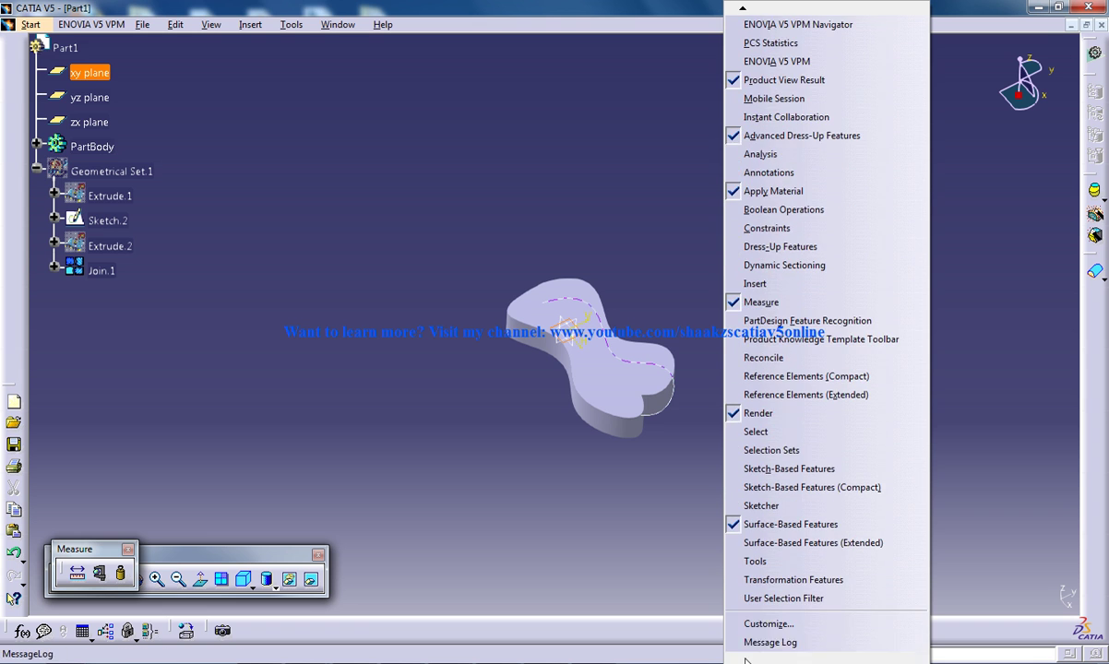
pyautogui.click(769, 621)
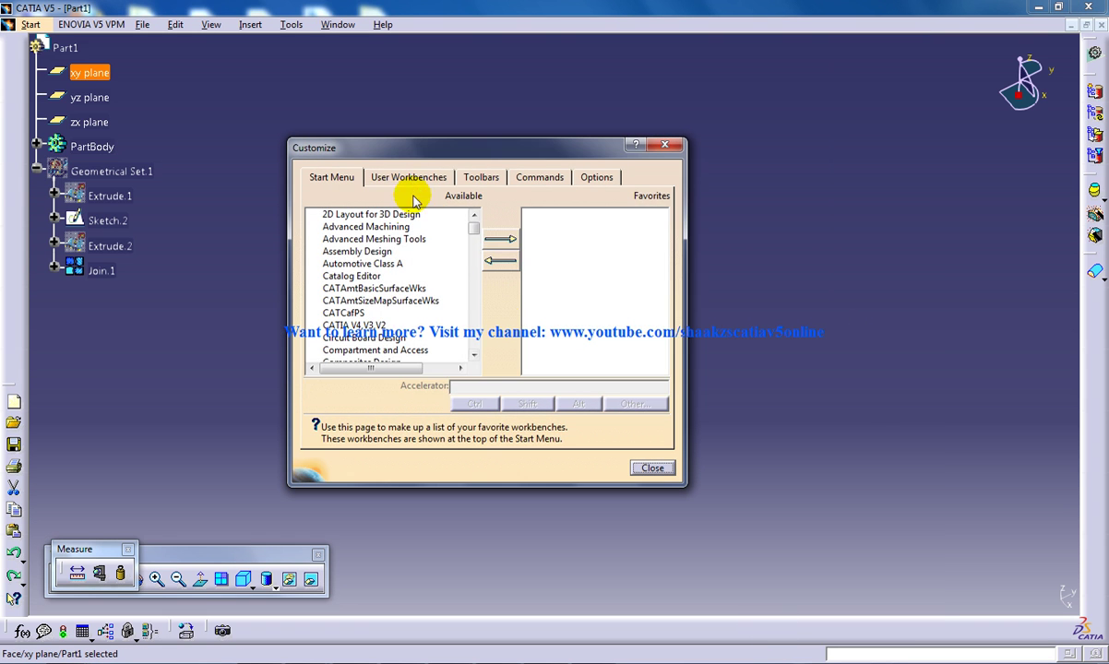
pyautogui.click(413, 177)
pyautogui.click(477, 178)
pyautogui.click(632, 276)
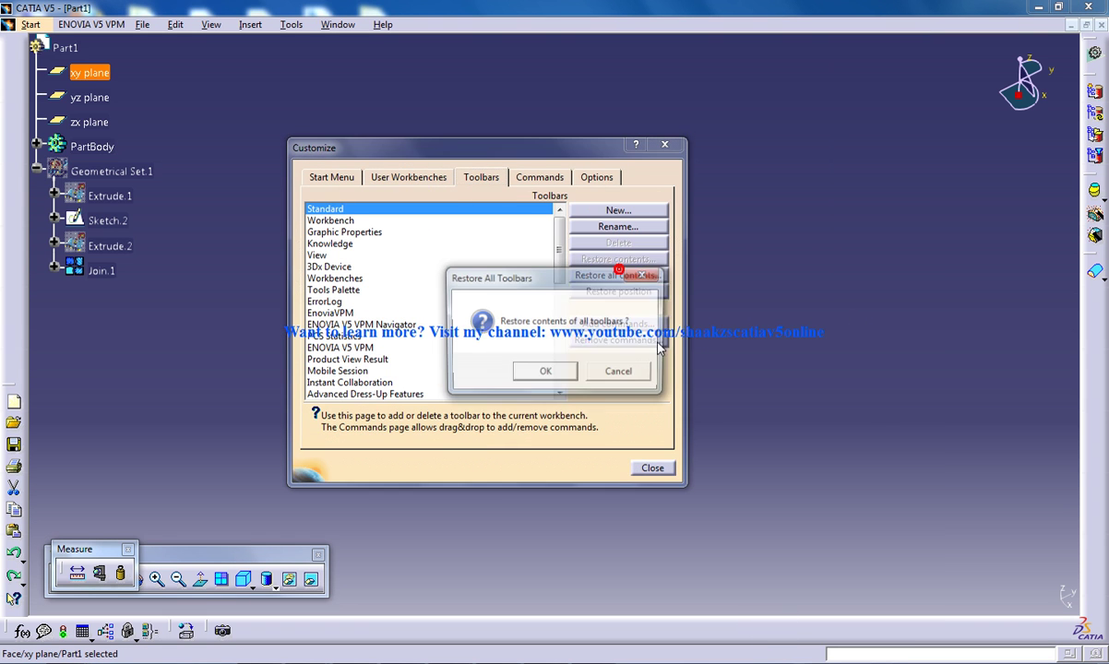
pyautogui.click(563, 371)
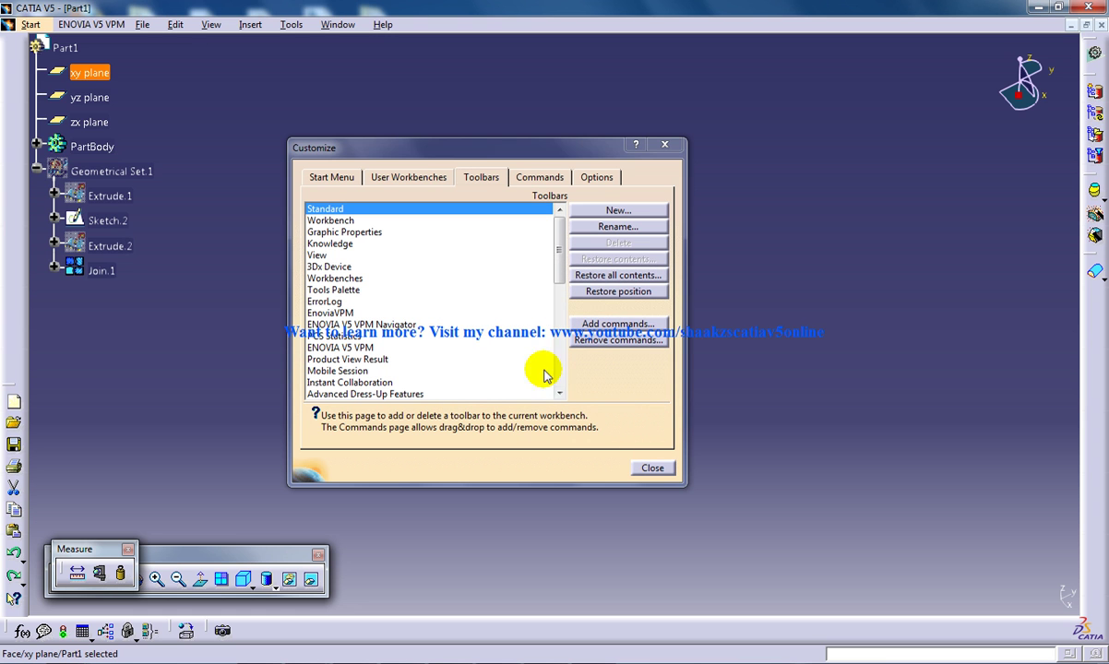
pyautogui.click(622, 293)
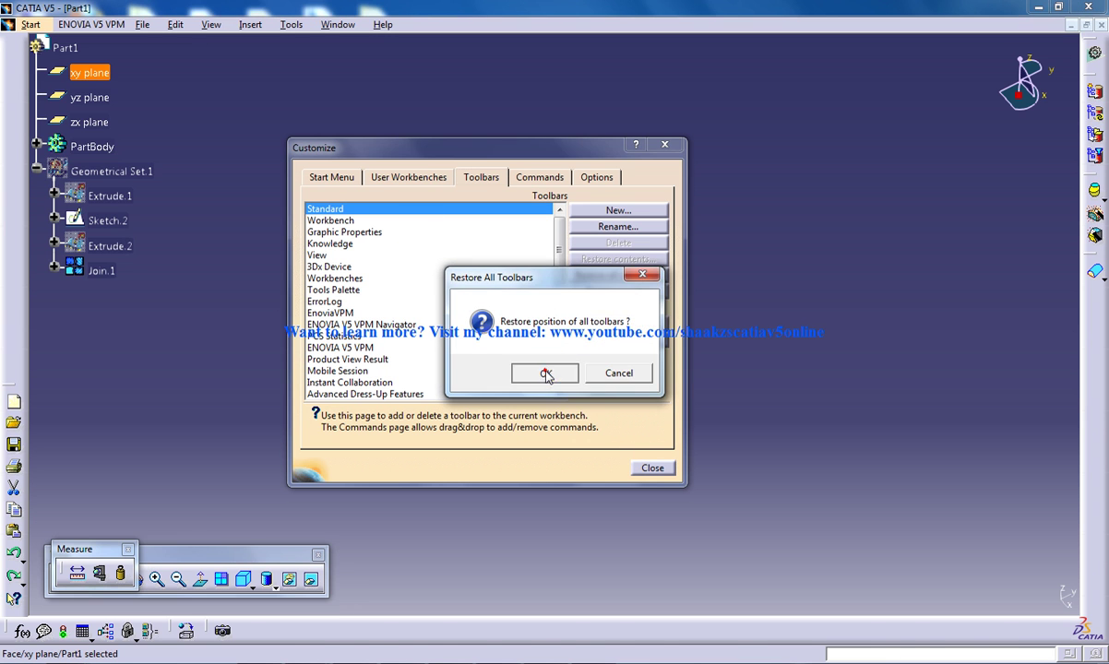
pyautogui.click(545, 371)
pyautogui.click(652, 468)
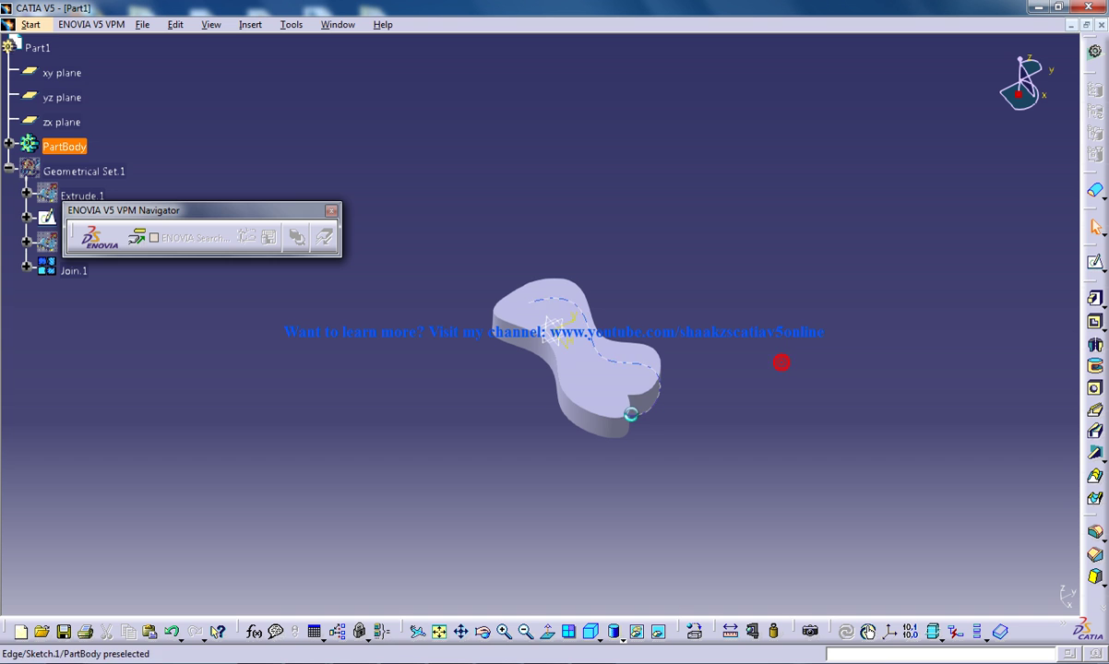
# Draw a closed spline in a new sketch on the xy plane.
pyautogui.click(563, 333)
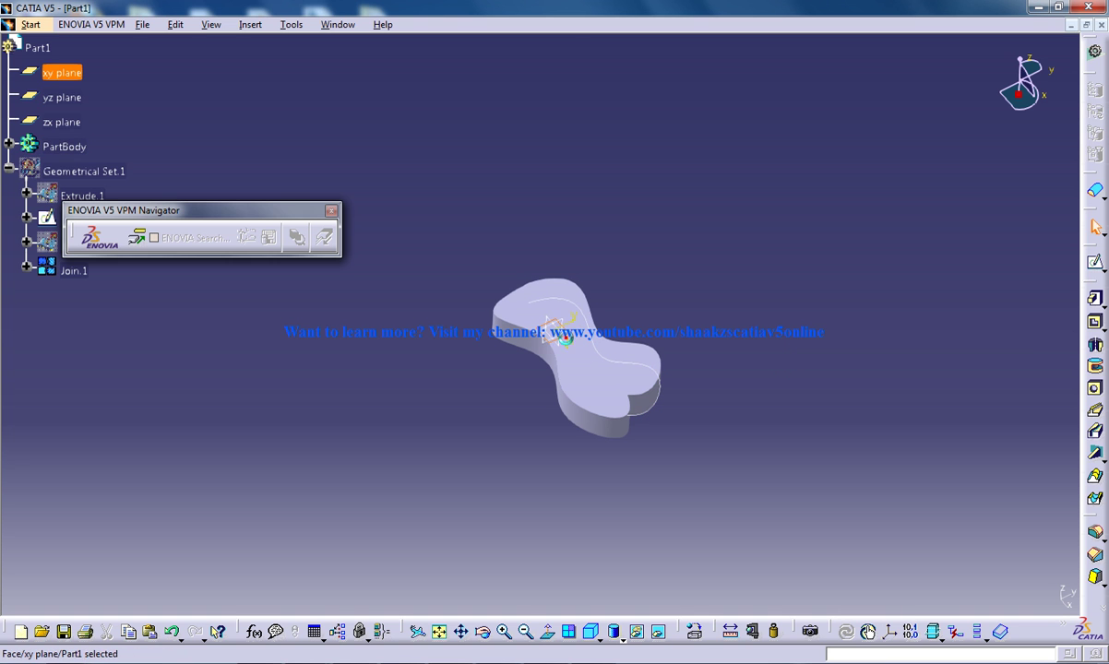
pyautogui.click(1095, 260)
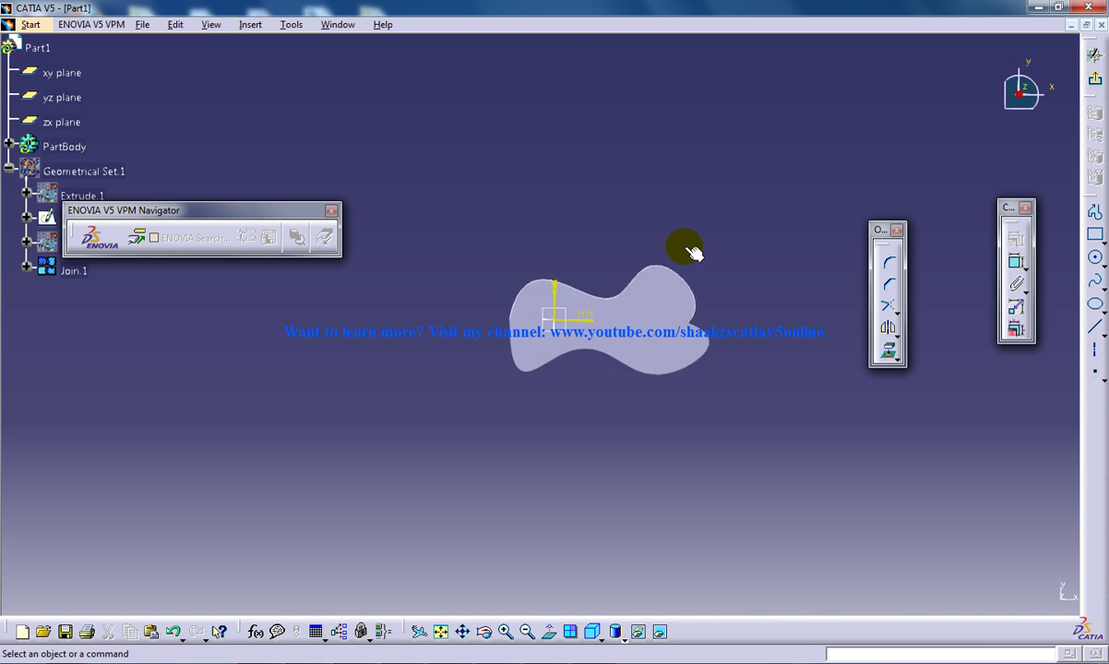
pyautogui.click(1095, 278)
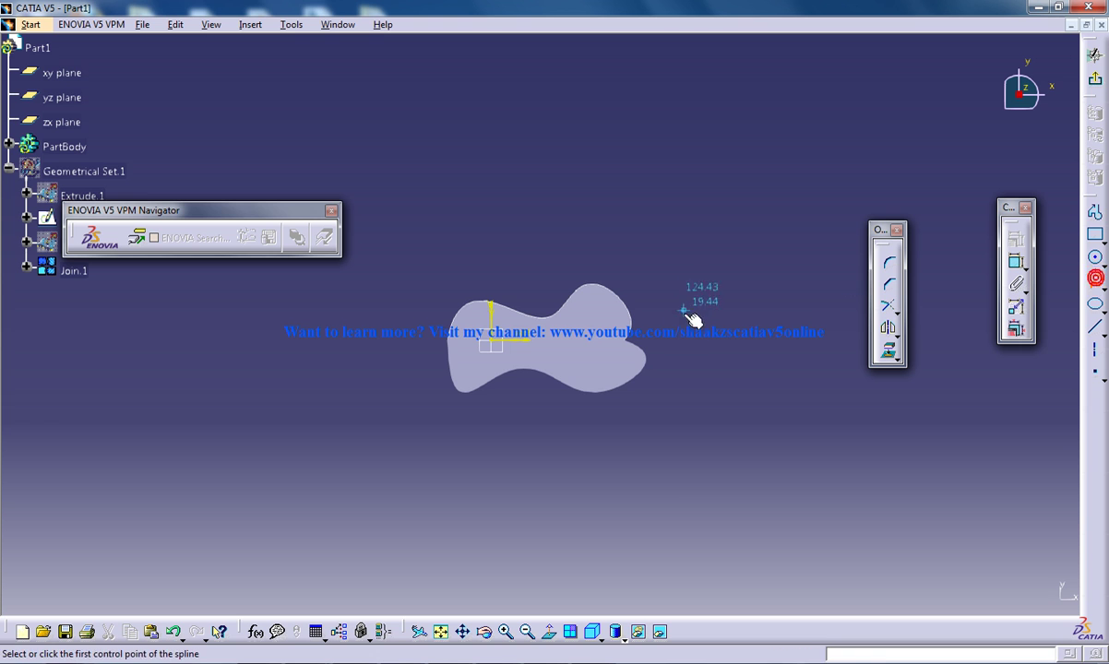
pyautogui.click(690, 343)
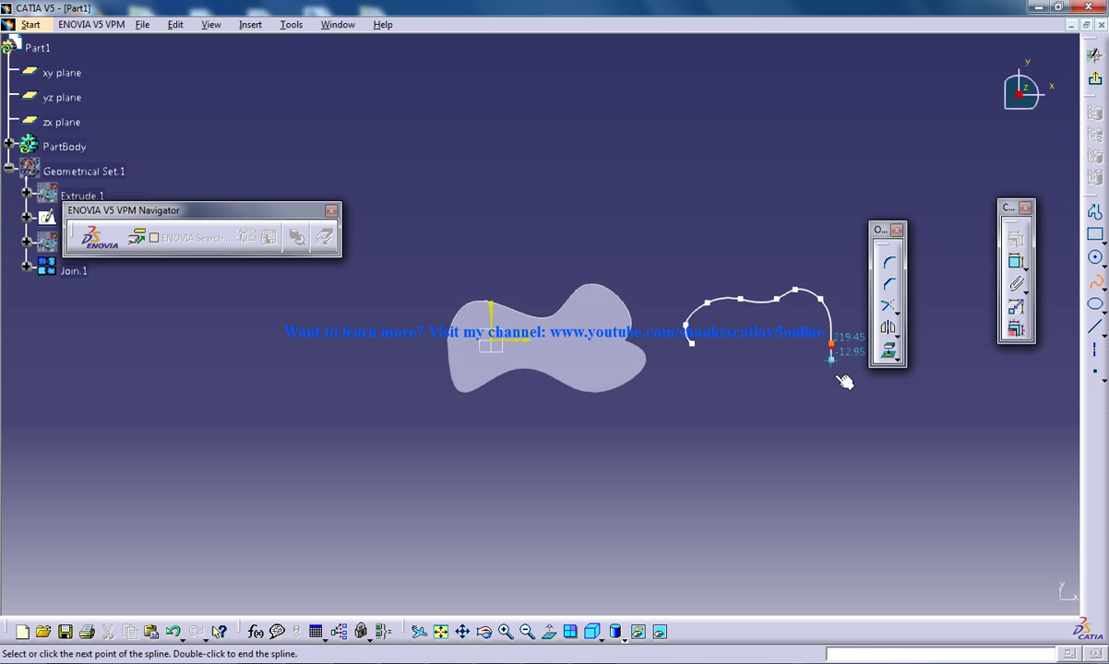
pyautogui.click(693, 343)
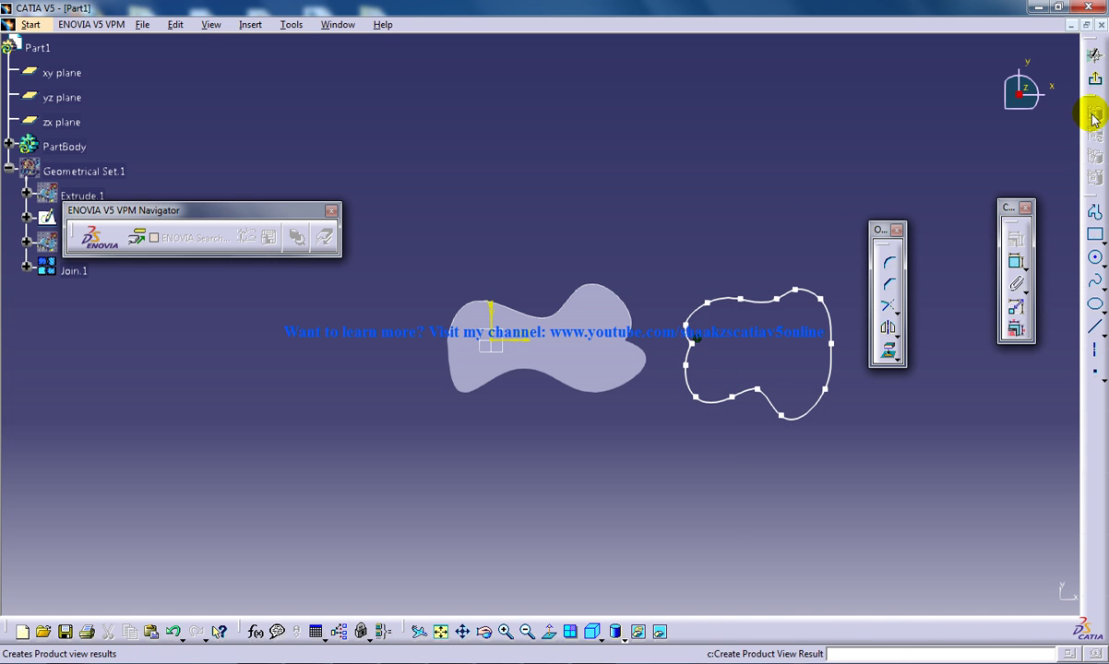
# Pad the closed spline sketch 20mm into a second solid.
pyautogui.click(1096, 83)
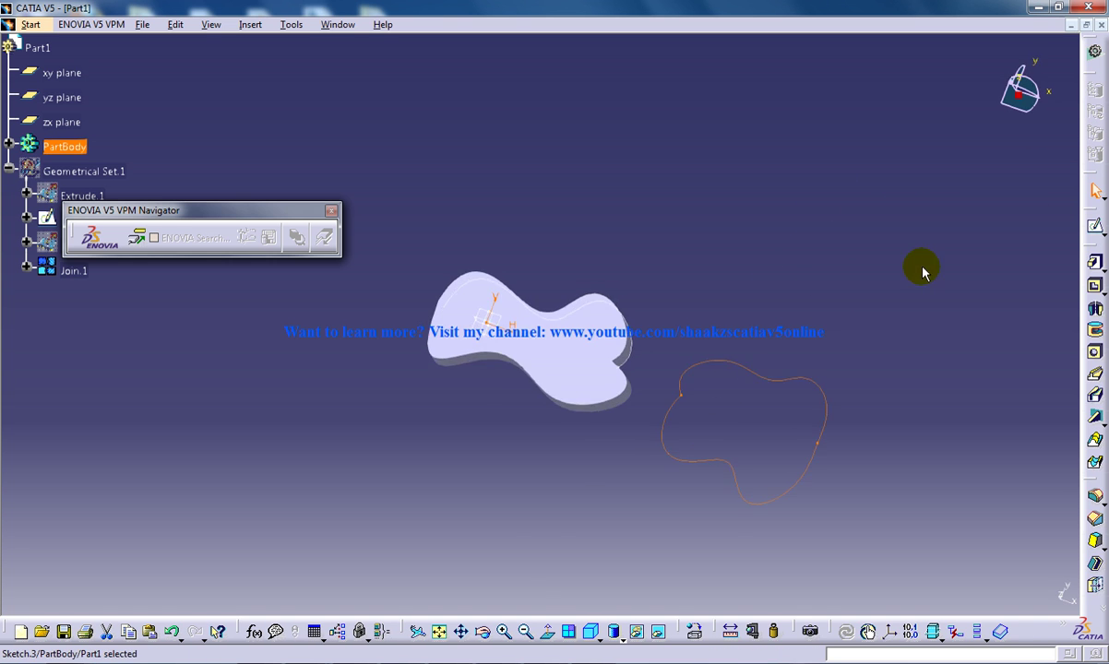
pyautogui.click(1093, 257)
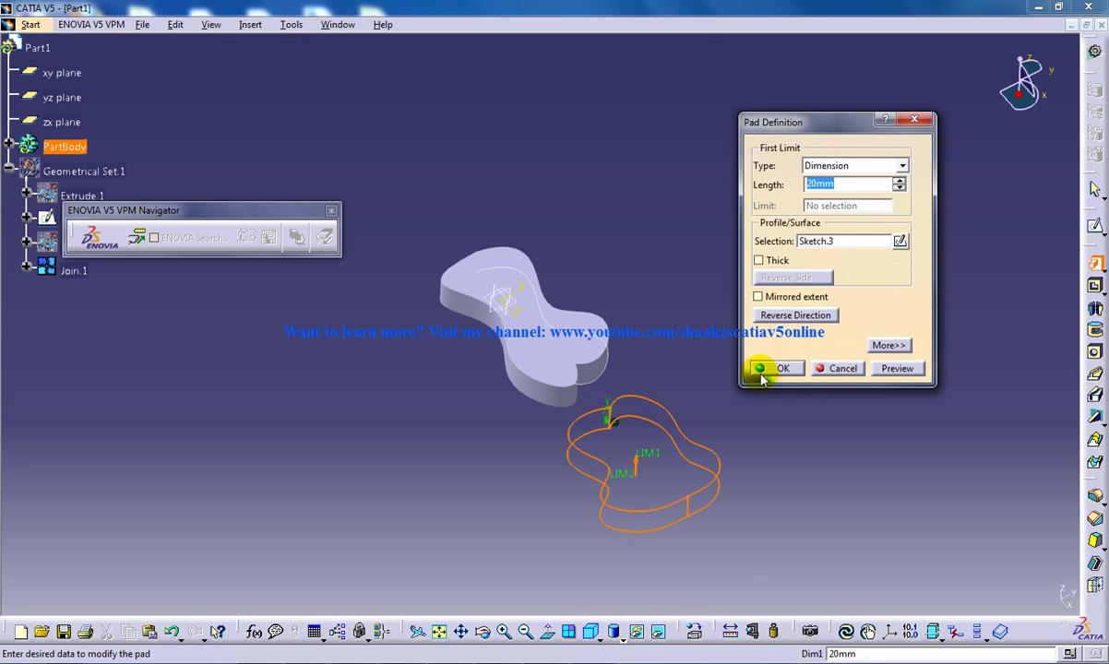
pyautogui.click(764, 371)
pyautogui.moveTo(644, 376)
pyautogui.mouseDown(button='middle')
pyautogui.moveTo(573, 277)
pyautogui.moveTo(668, 239)
pyautogui.moveTo(559, 328)
pyautogui.moveTo(608, 408)
pyautogui.moveTo(564, 338)
pyautogui.moveTo(527, 426)
pyautogui.moveTo(638, 392)
pyautogui.mouseUp(button='middle')
pyautogui.click(674, 318)
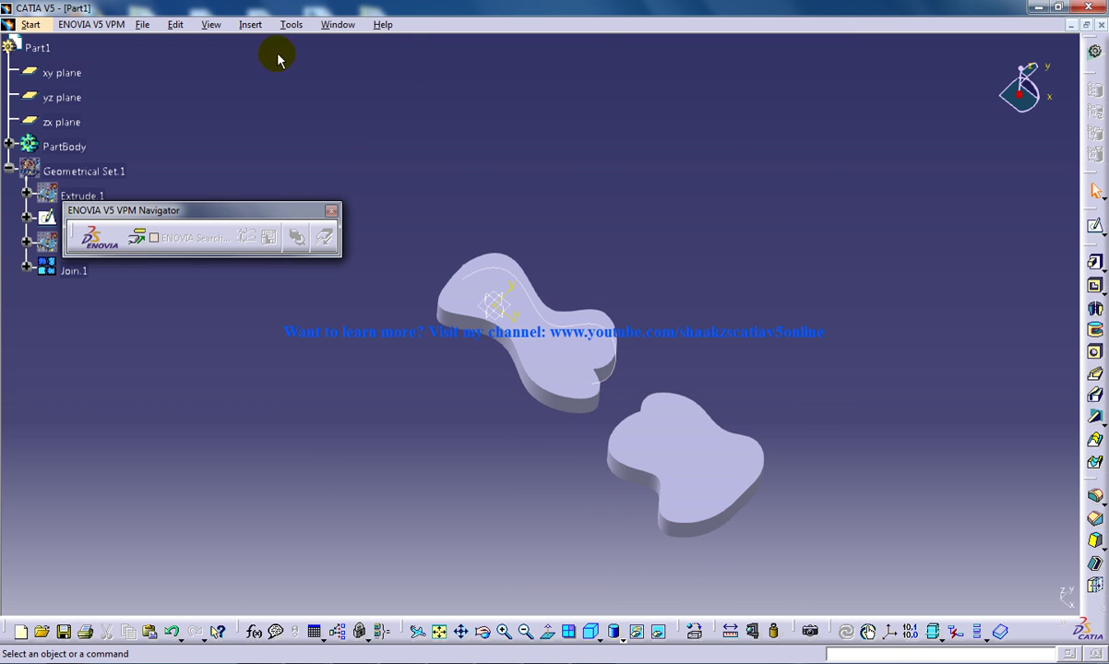
# Browse the Insert menu and dismiss it without adding any feature.
pyautogui.click(251, 24)
pyautogui.moveTo(371, 268)
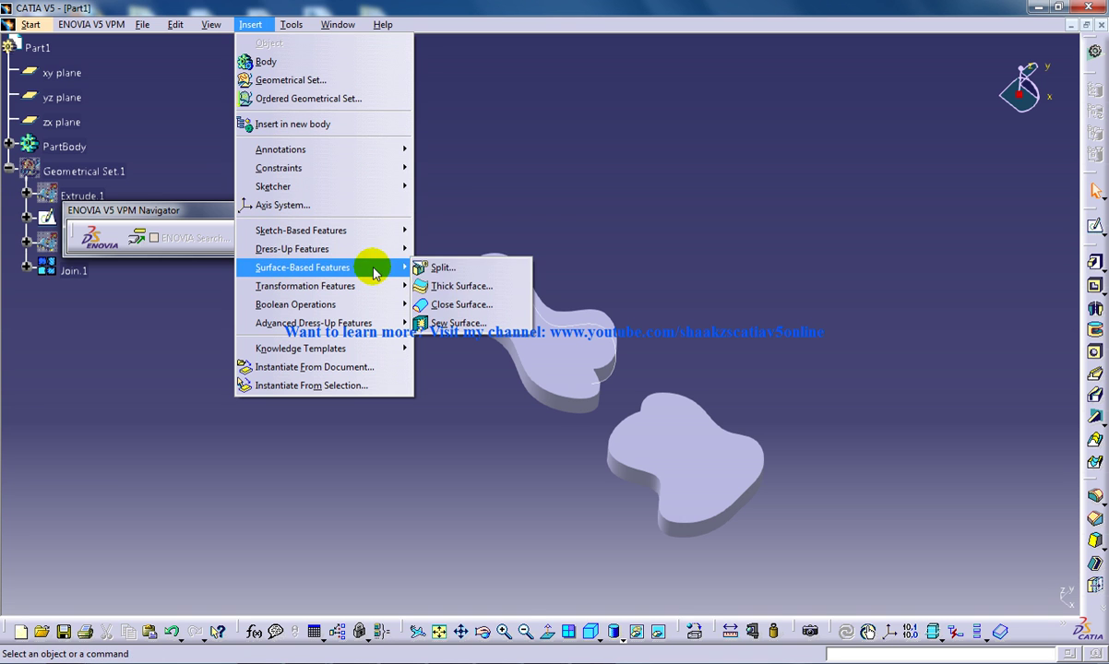
pyautogui.click(500, 190)
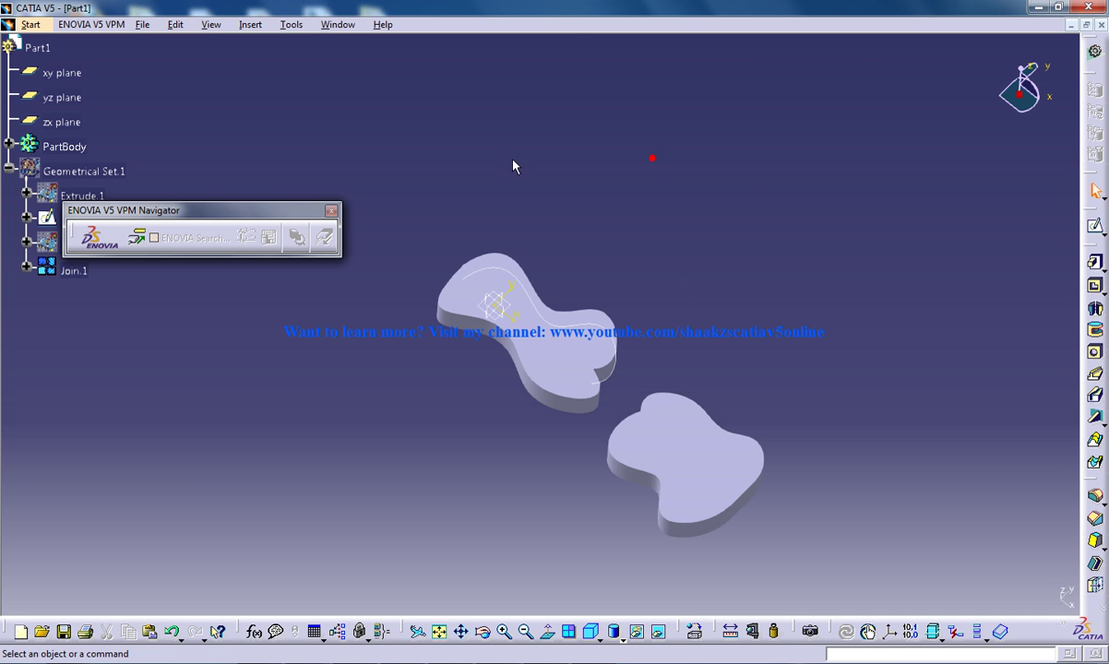
# Open the Mug part file from the Surface Design folder.
pyautogui.click(141, 24)
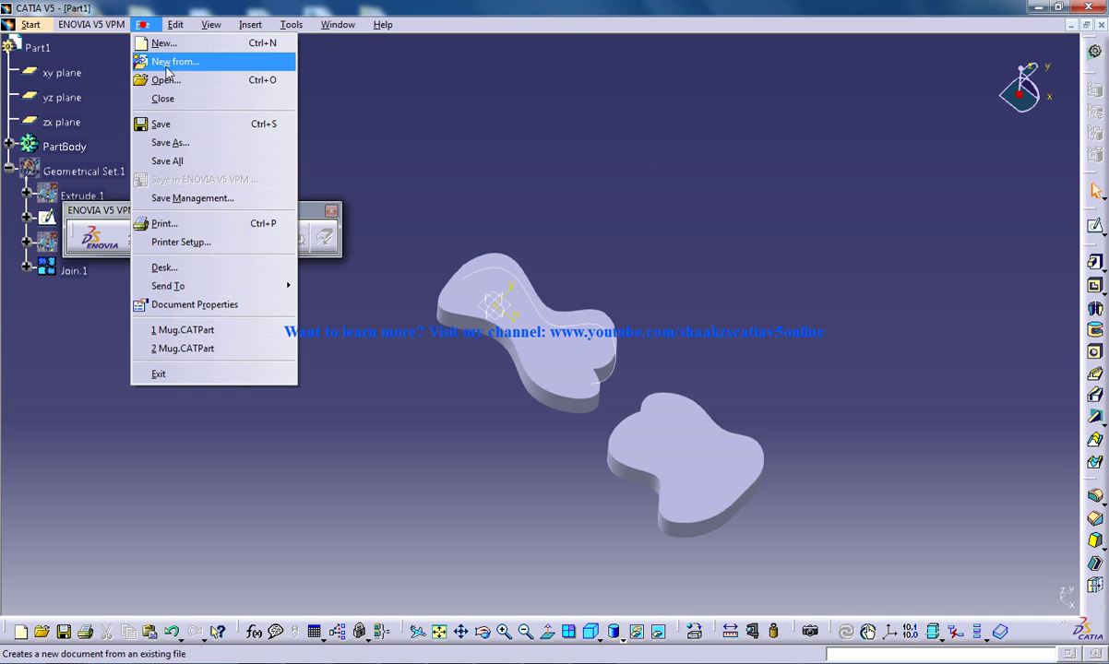
pyautogui.click(167, 75)
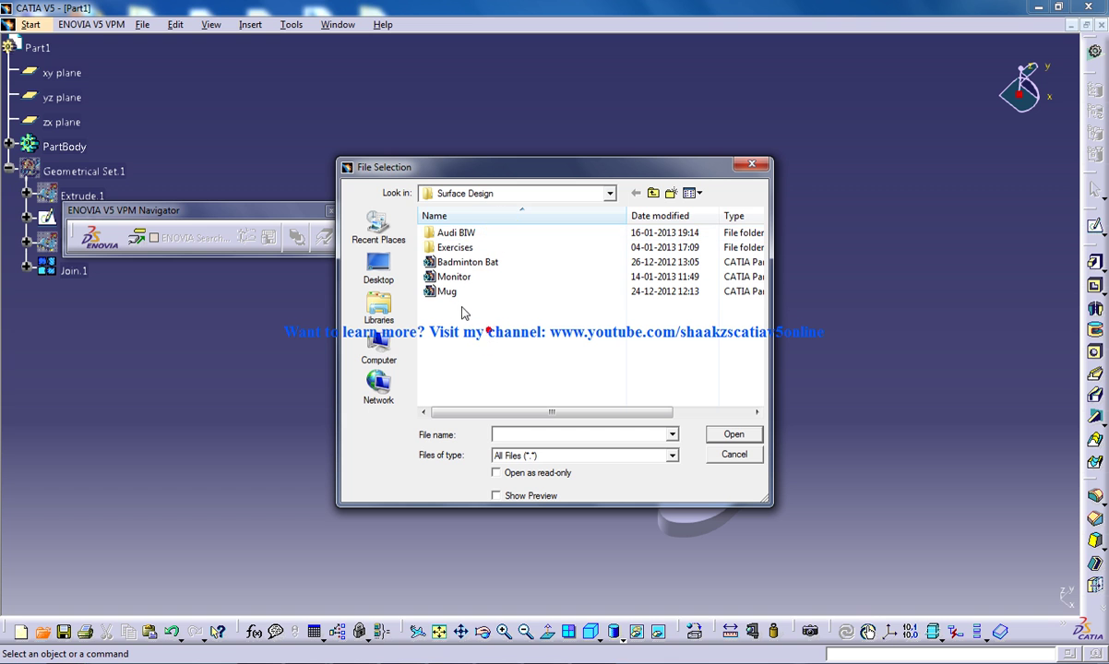
pyautogui.doubleClick(449, 292)
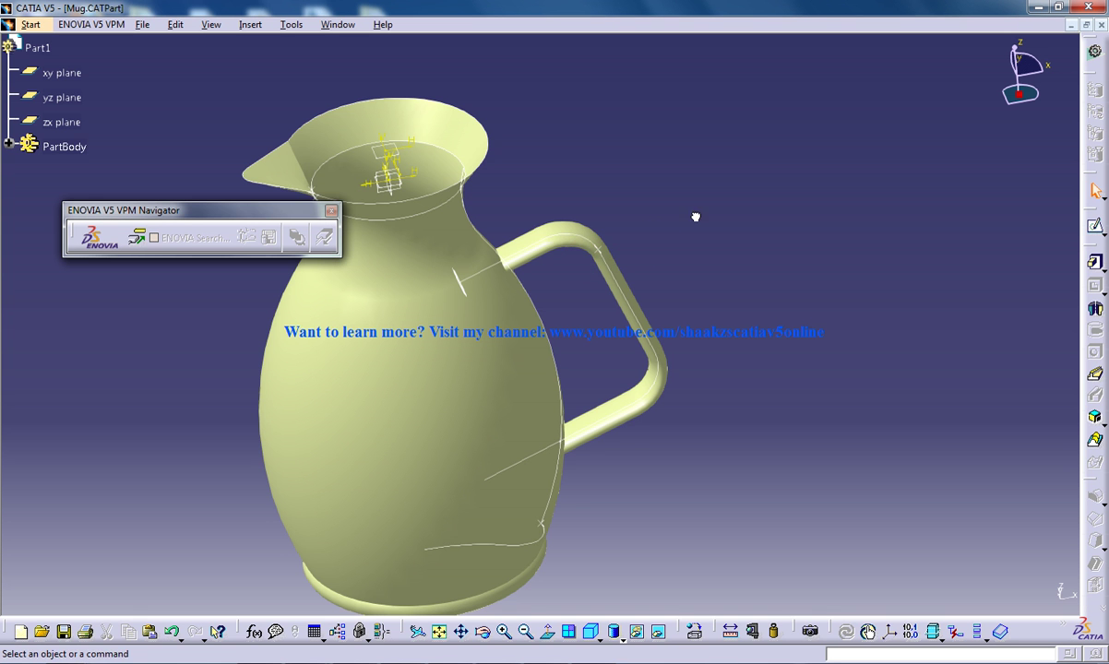
# Reorient the jug view and switch Mug.CATPart to the Wireframe and Surface Design workbench.
pyautogui.moveTo(502, 215); pyautogui.dragTo(671, 274, button='middle')
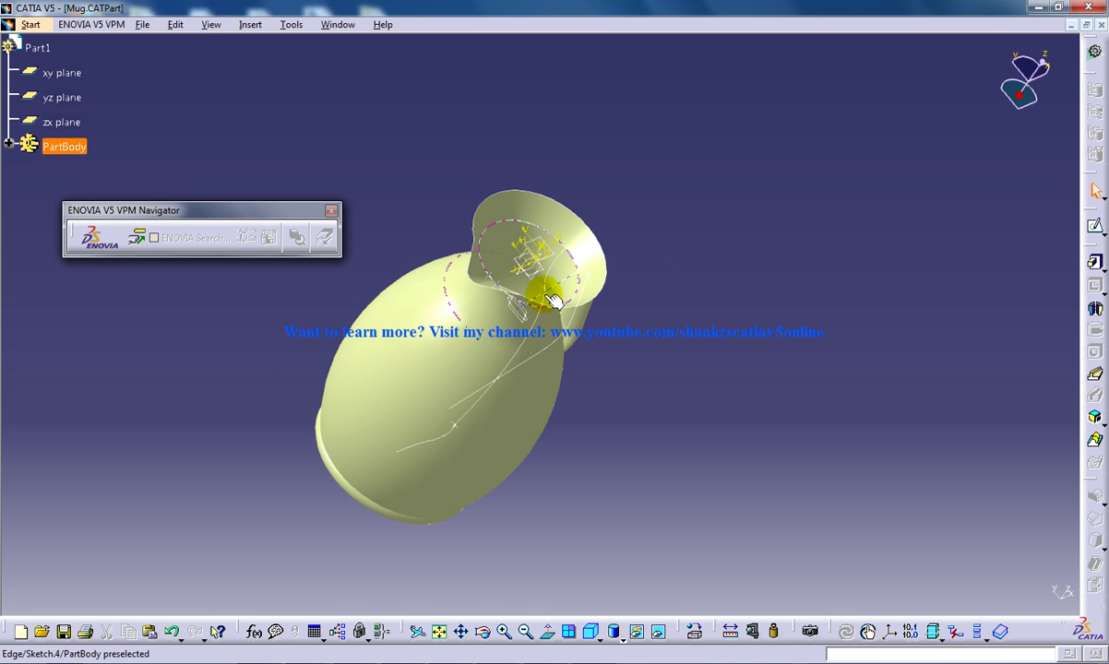
pyautogui.moveTo(659, 344)
pyautogui.mouseDown(button='middle')
pyautogui.moveTo(634, 354)
pyautogui.moveTo(663, 339)
pyautogui.moveTo(654, 346)
pyautogui.mouseUp(button='middle')
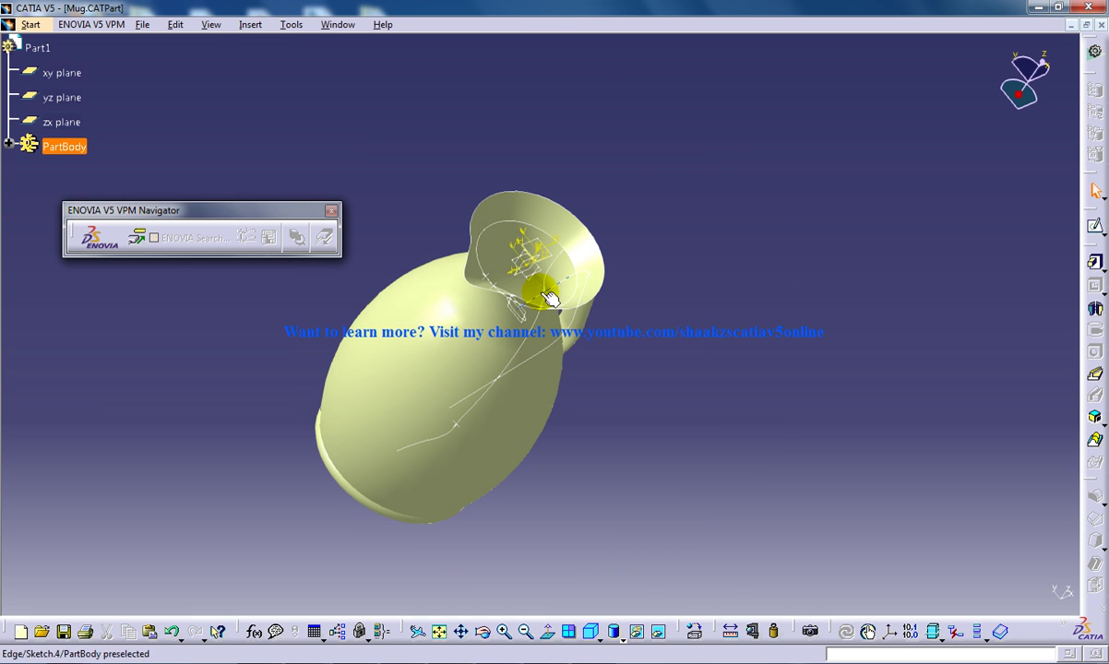
pyautogui.moveTo(569, 311); pyautogui.dragTo(578, 305, button='middle')
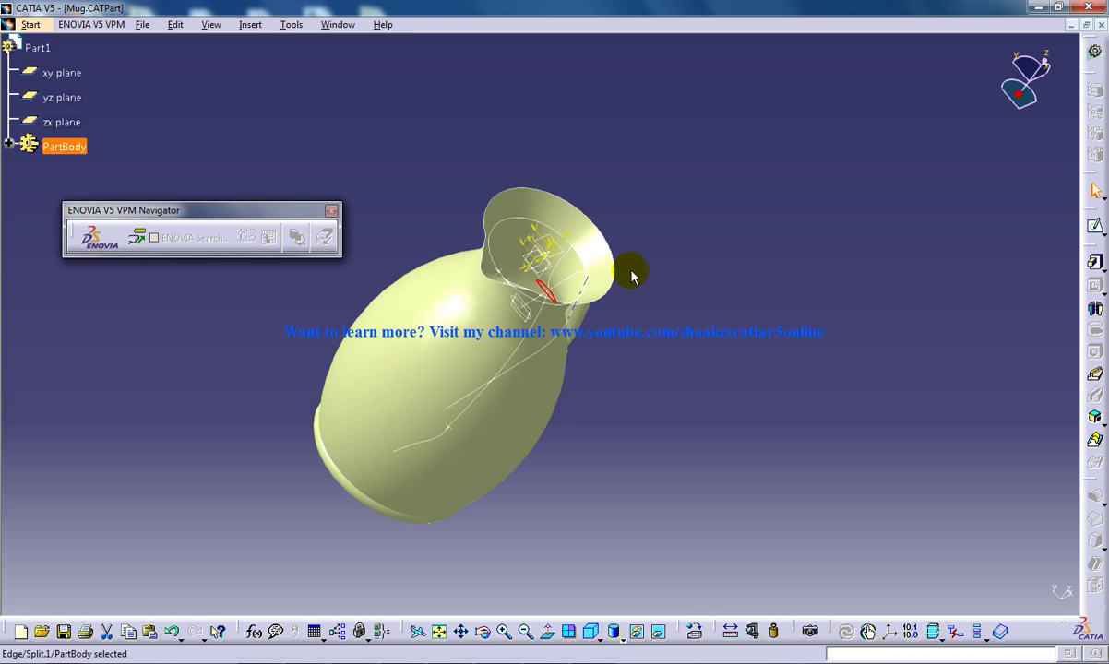
pyautogui.click(250, 24)
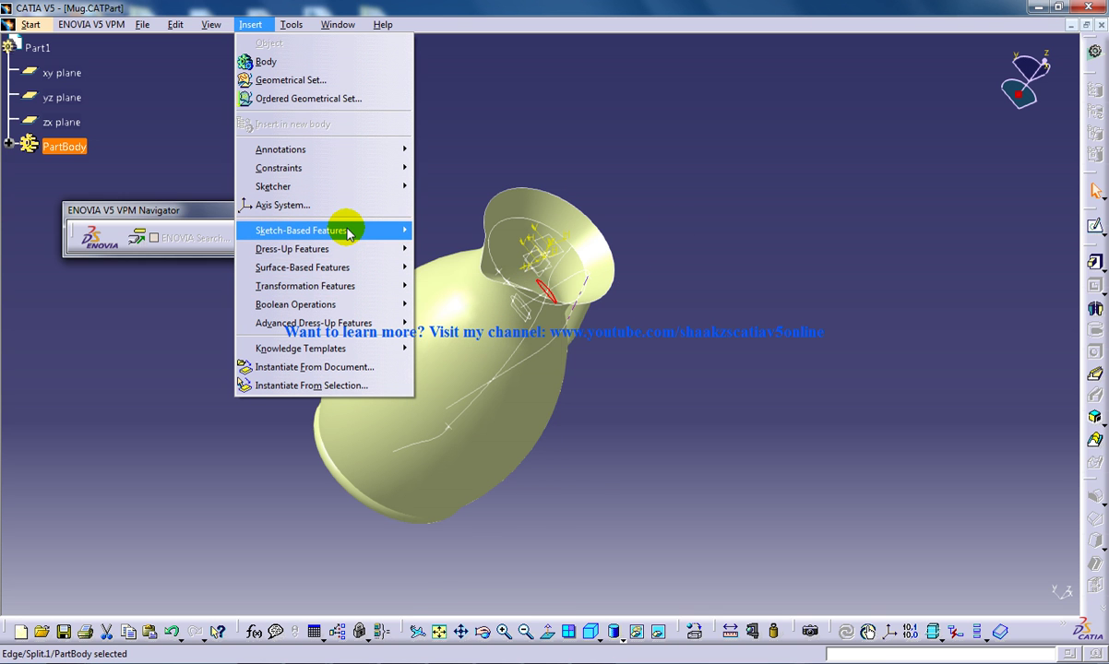
pyautogui.moveTo(348, 233)
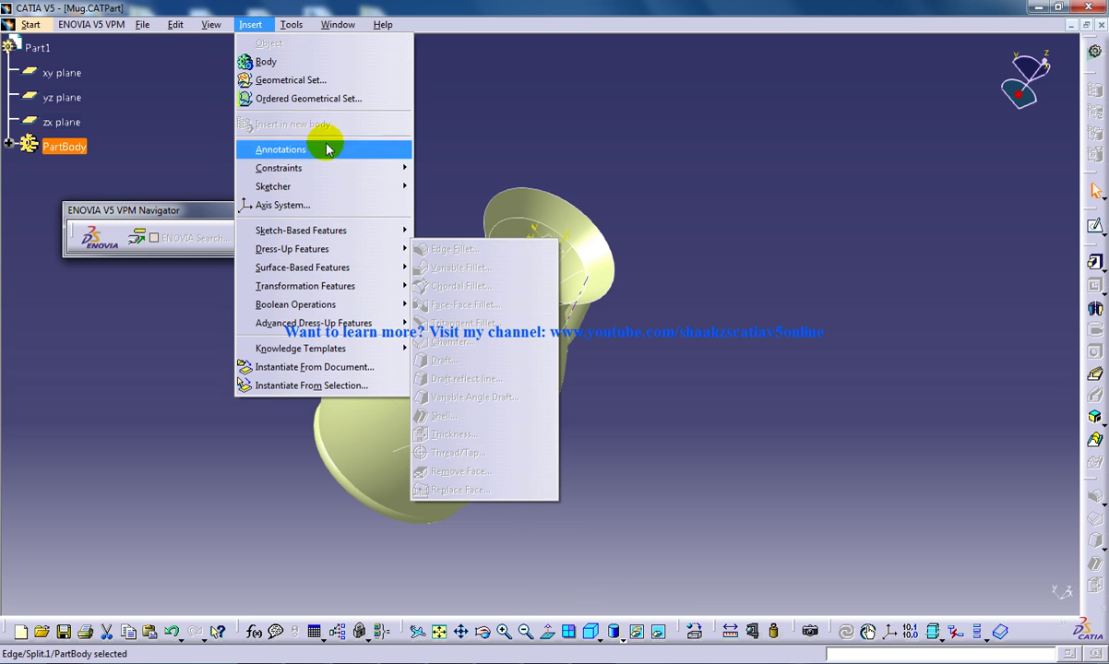
pyautogui.moveTo(277, 22)
pyautogui.moveTo(27, 24)
pyautogui.moveTo(88, 61)
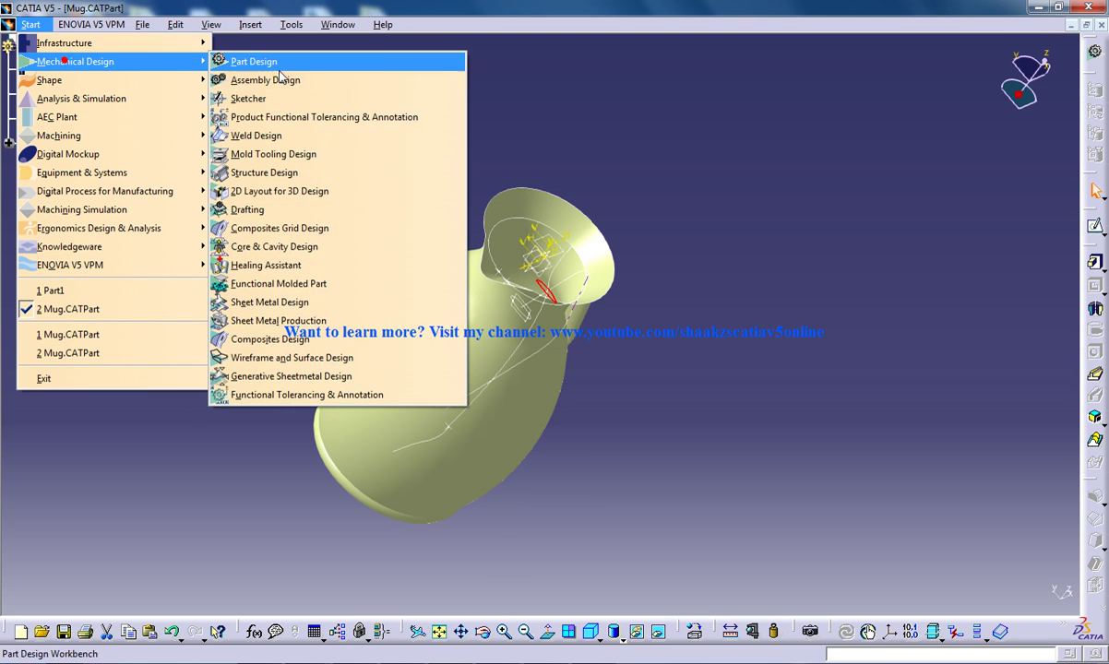
pyautogui.click(295, 357)
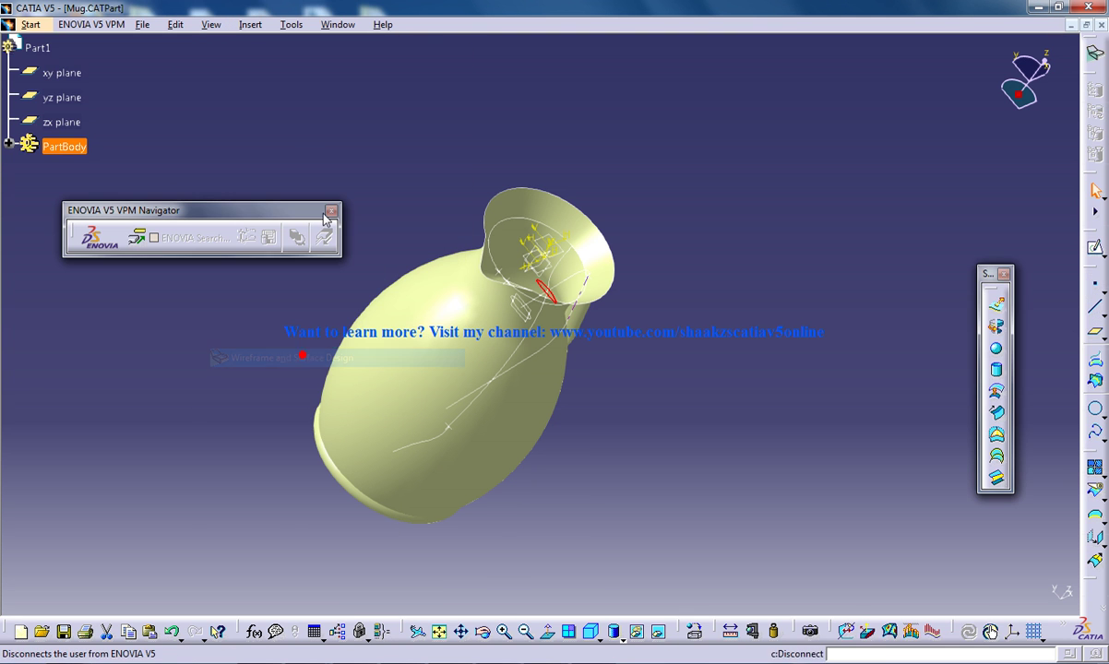
pyautogui.click(249, 24)
pyautogui.moveTo(288, 211)
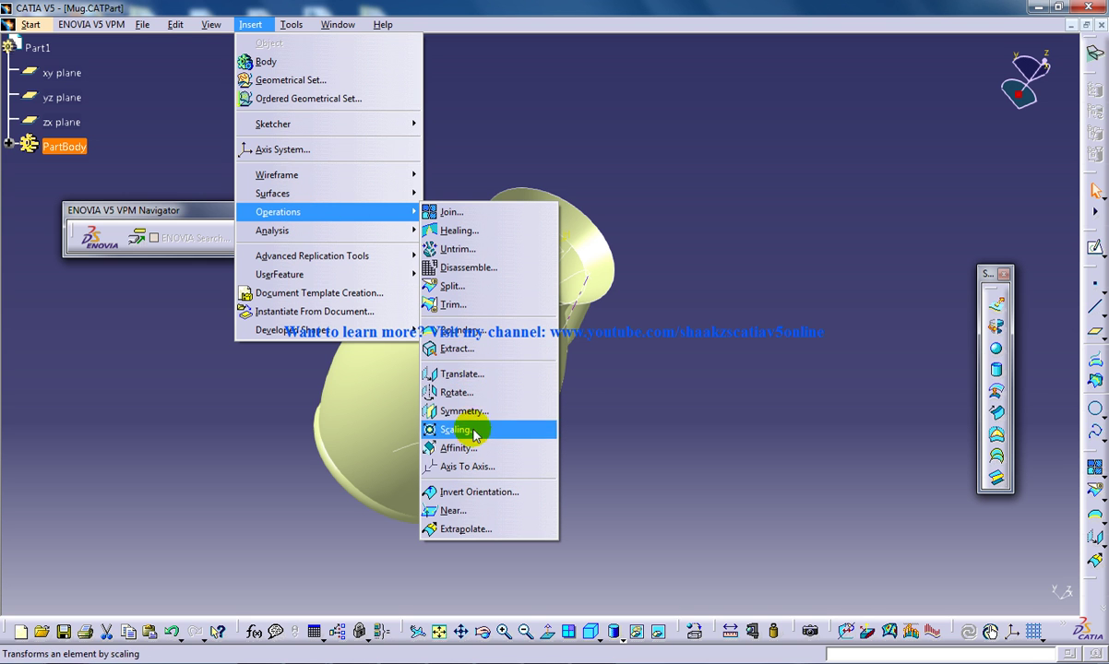
# Extract edge Split.1\Edge.1 as Extract.1 and split Revolute.1 with it into Split.2.
pyautogui.click(459, 348)
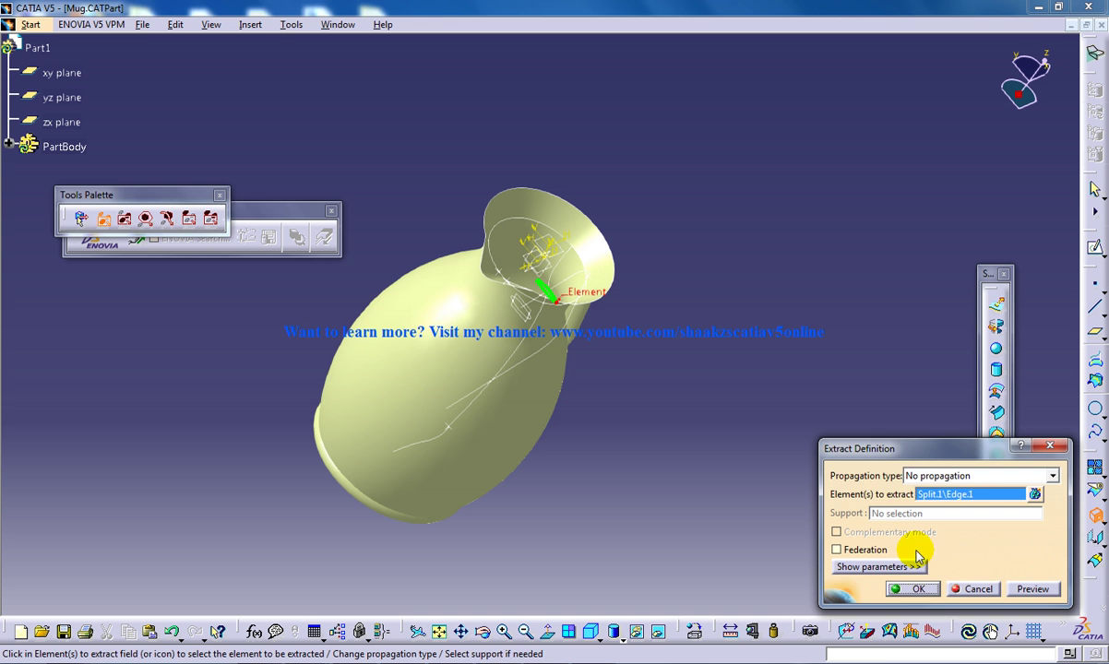
pyautogui.click(917, 590)
pyautogui.moveTo(713, 376); pyautogui.dragTo(584, 412, button='middle')
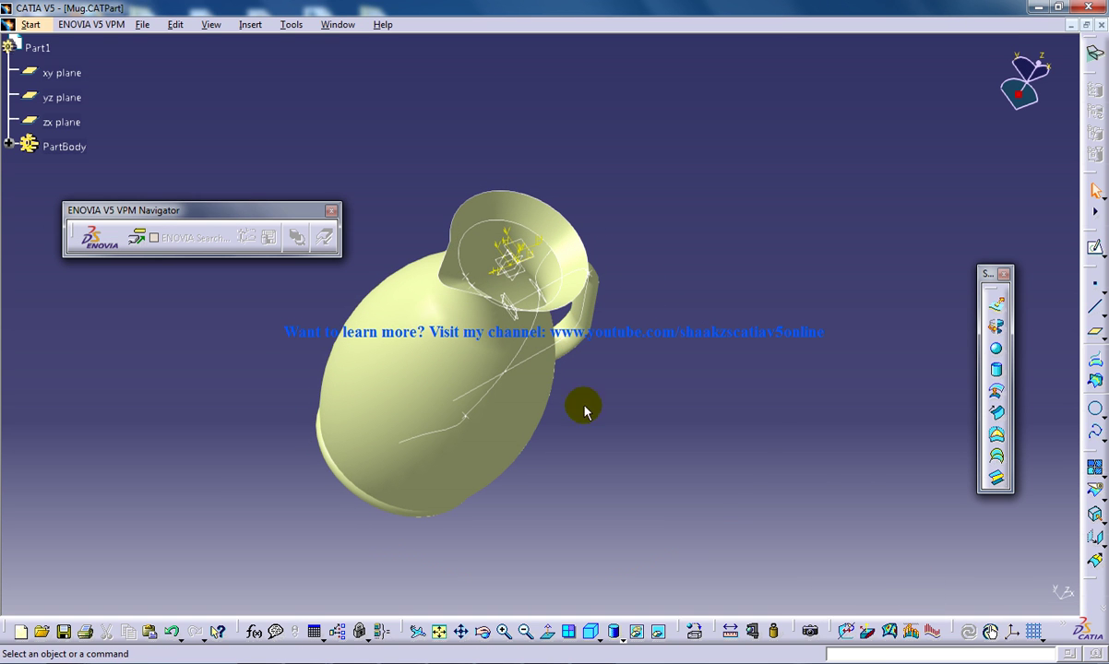
pyautogui.click(507, 428)
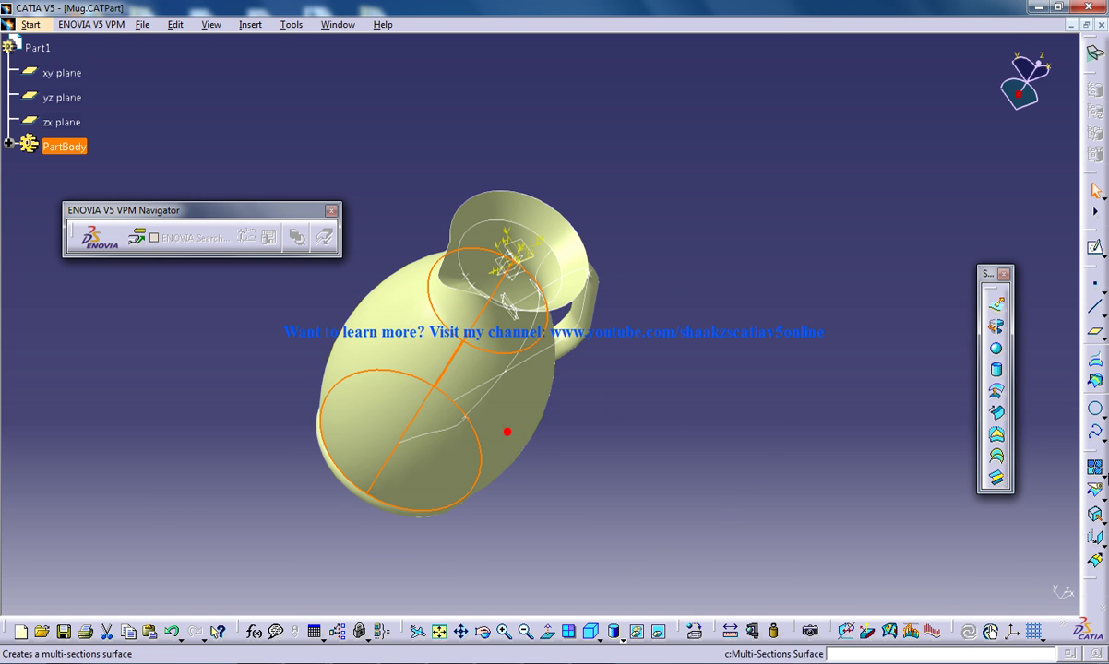
pyautogui.click(1095, 495)
pyautogui.click(8, 144)
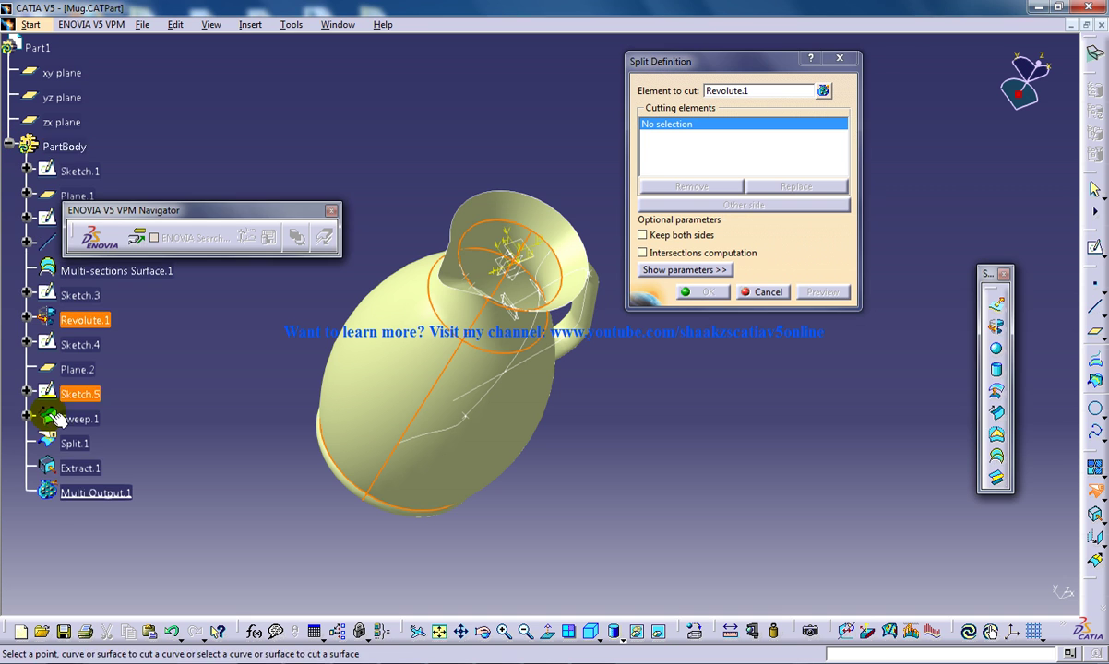
pyautogui.click(88, 469)
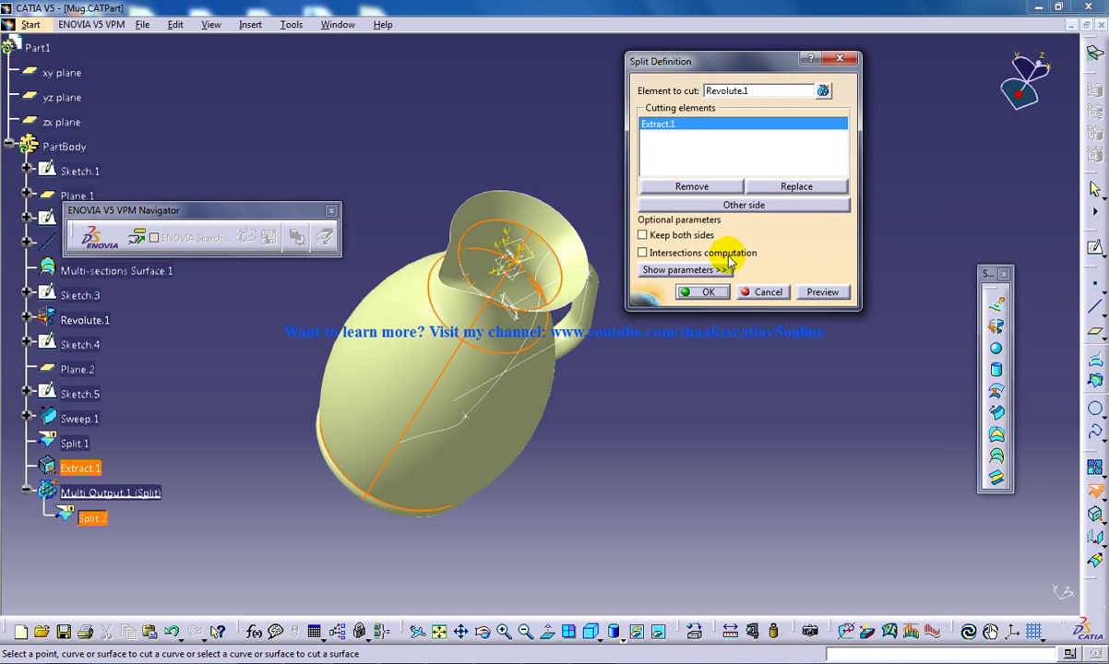
pyautogui.click(705, 293)
pyautogui.moveTo(646, 290); pyautogui.dragTo(634, 371, button='middle')
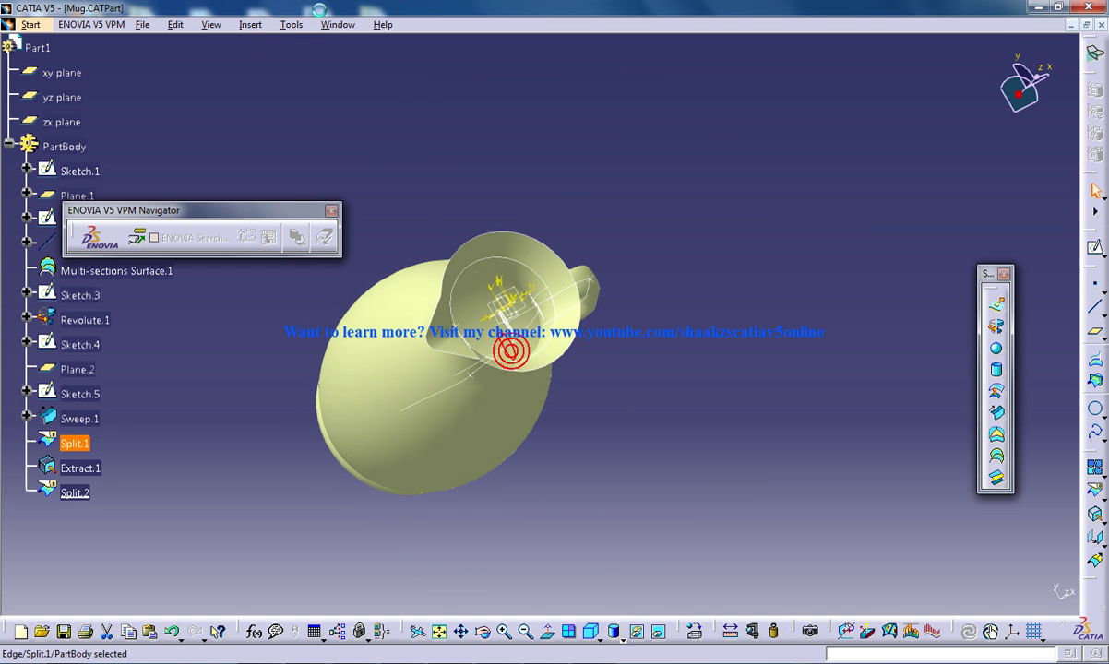
# Extract a second jug edge from Split.1 as Extract.2.
pyautogui.click(247, 26)
pyautogui.moveTo(329, 212)
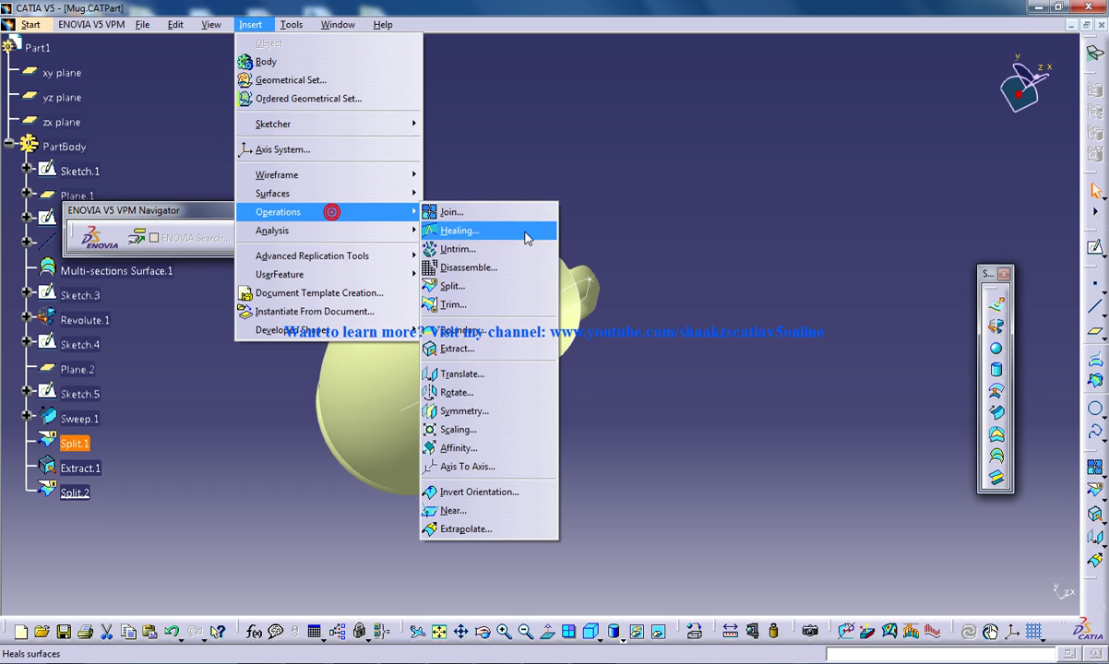
pyautogui.click(473, 351)
pyautogui.click(470, 347)
pyautogui.click(922, 585)
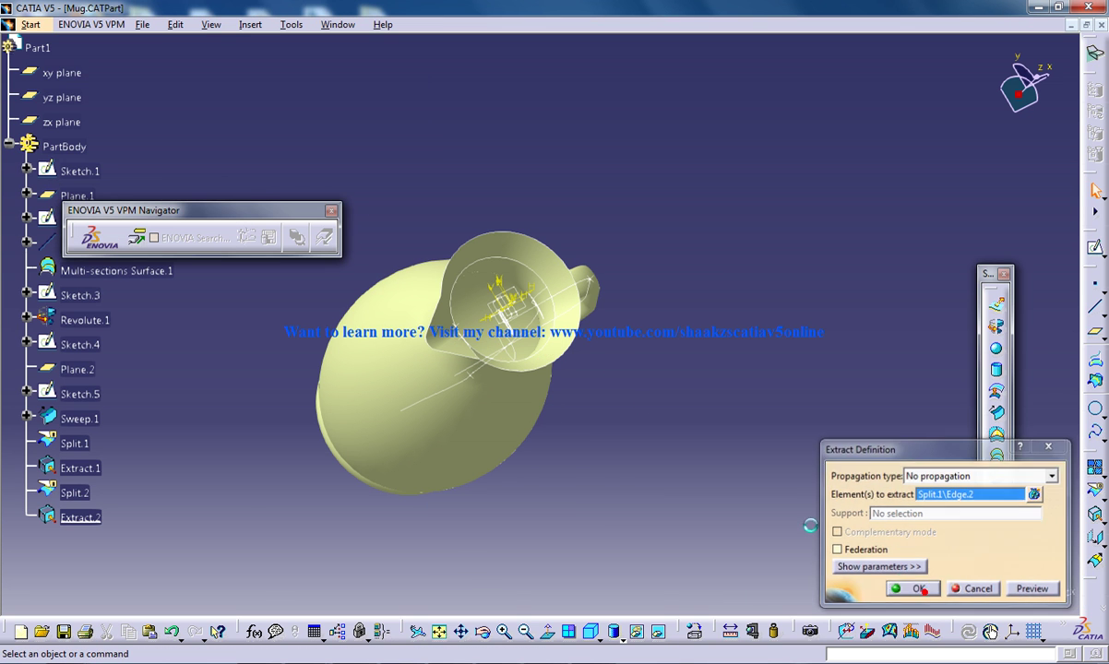
pyautogui.click(1094, 490)
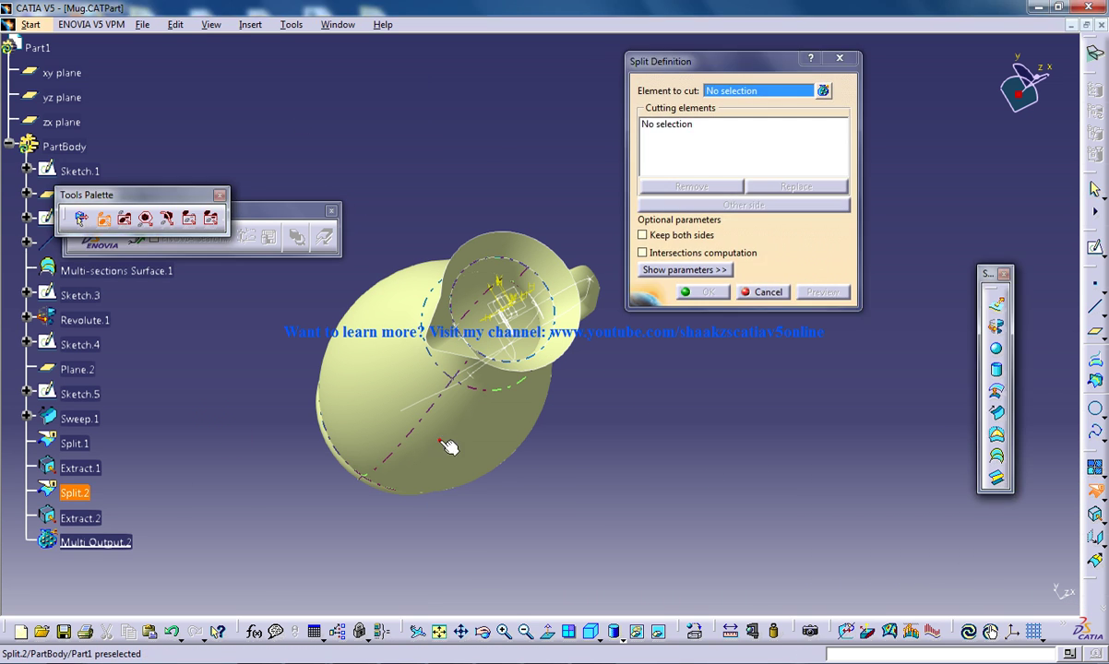
pyautogui.click(80, 519)
pyautogui.click(706, 293)
pyautogui.moveTo(628, 401); pyautogui.dragTo(530, 260, button='middle')
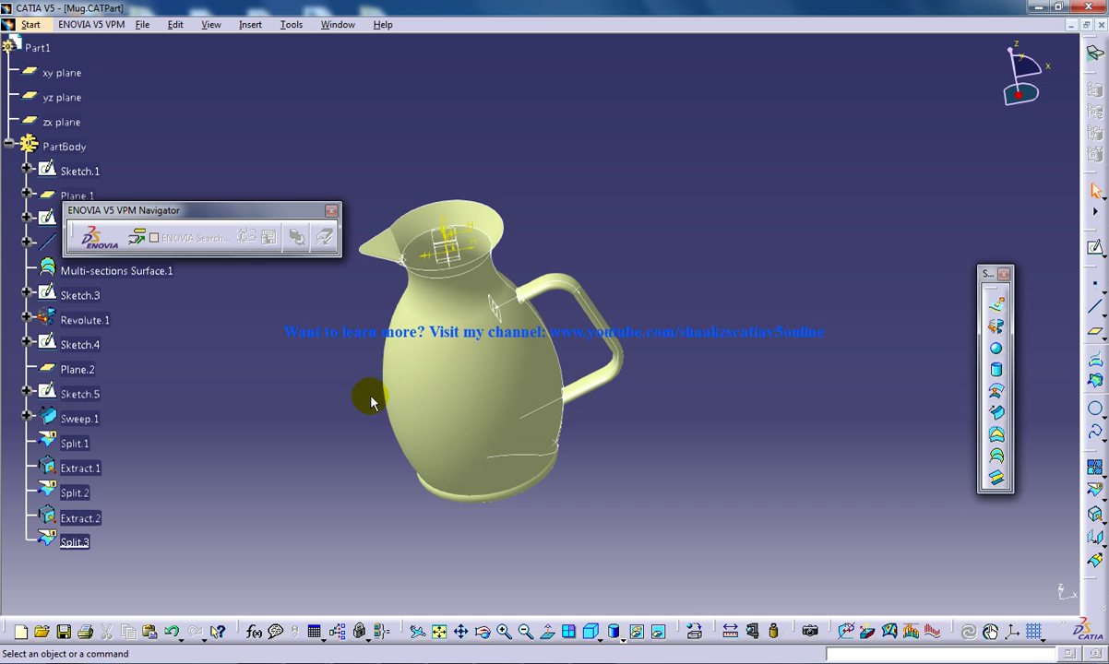
pyautogui.moveTo(496, 273); pyautogui.dragTo(569, 338, button='middle')
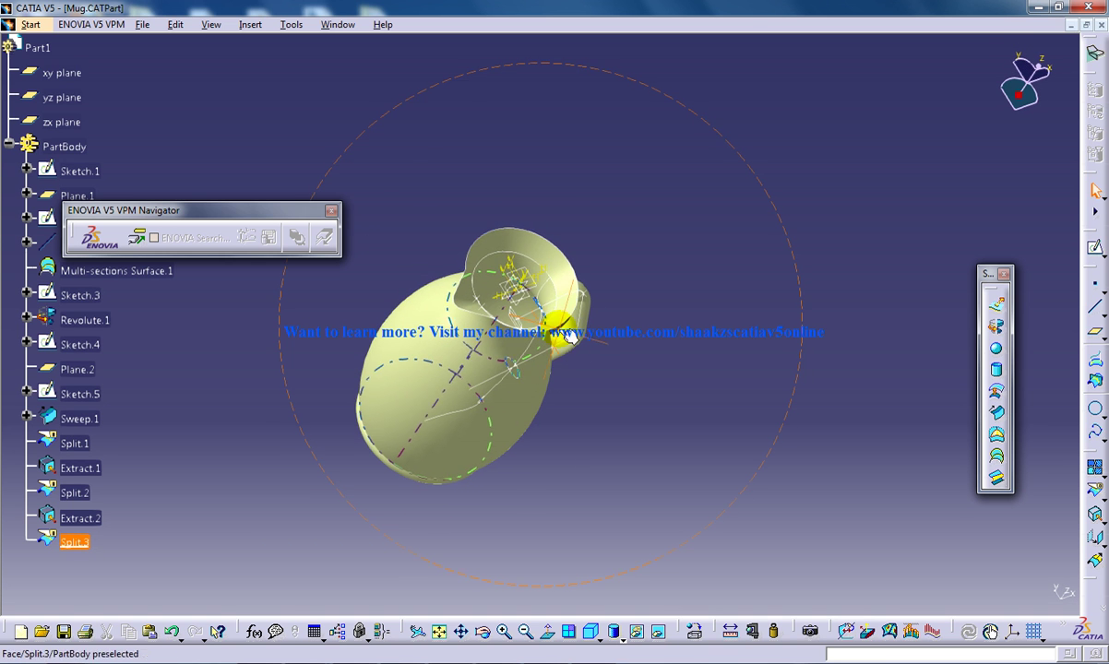
pyautogui.moveTo(523, 384); pyautogui.dragTo(554, 328, button='middle')
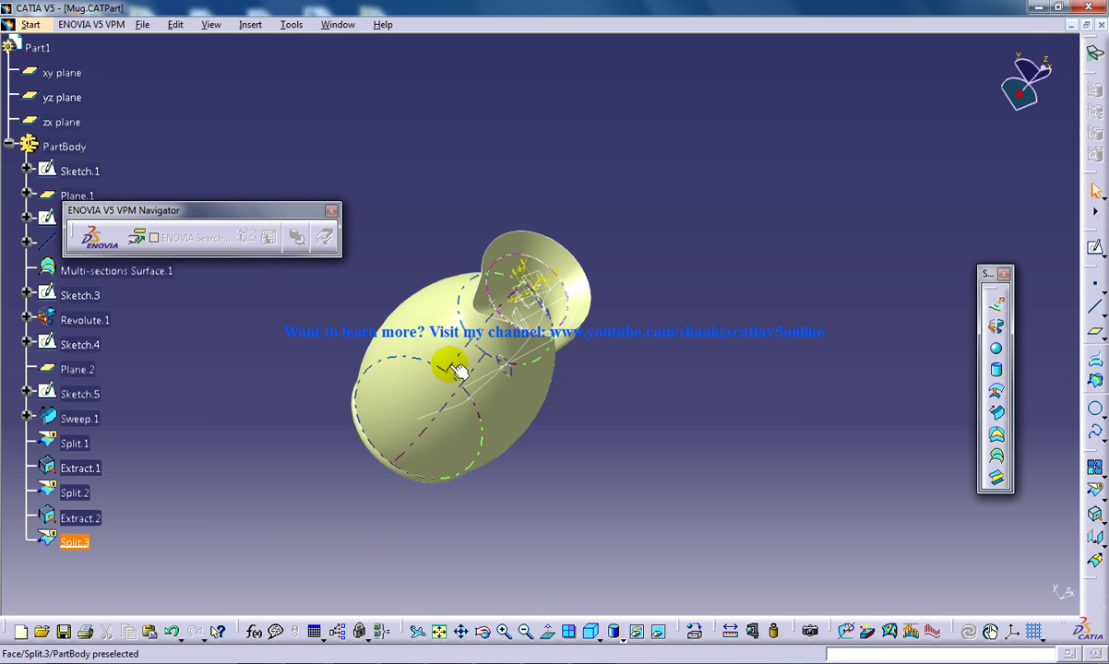
pyautogui.moveTo(532, 347); pyautogui.dragTo(346, 287, button='middle')
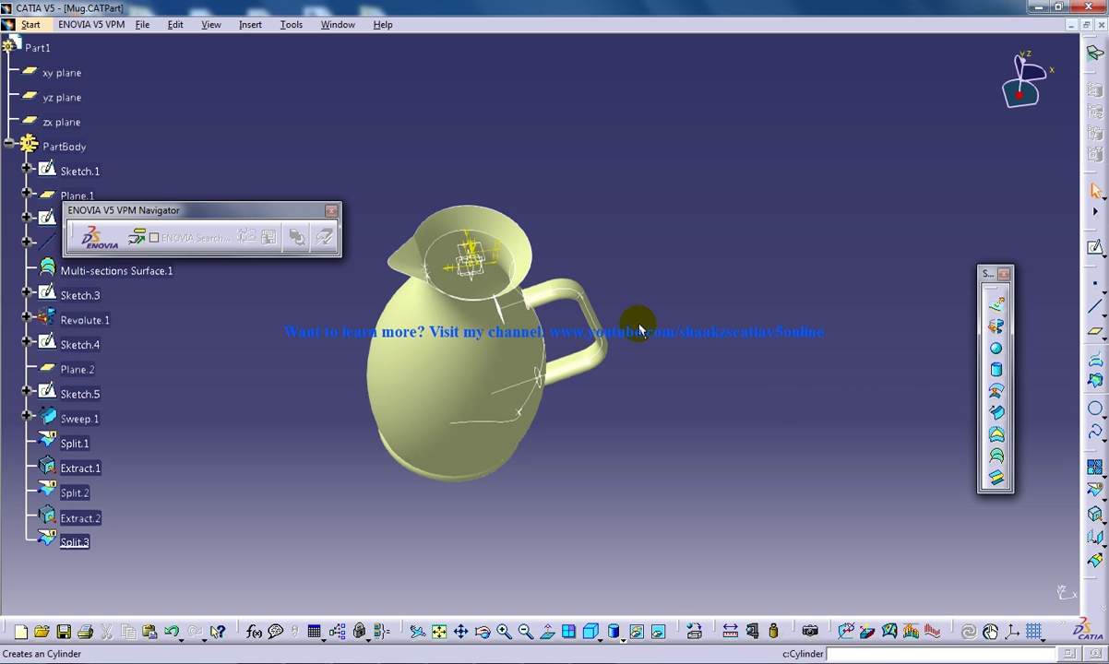
pyautogui.moveTo(356, 332)
pyautogui.mouseDown(button='middle')
pyautogui.moveTo(515, 377)
pyautogui.moveTo(512, 272)
pyautogui.moveTo(558, 318)
pyautogui.moveTo(533, 258)
pyautogui.moveTo(442, 406)
pyautogui.moveTo(369, 318)
pyautogui.mouseUp(button='middle')
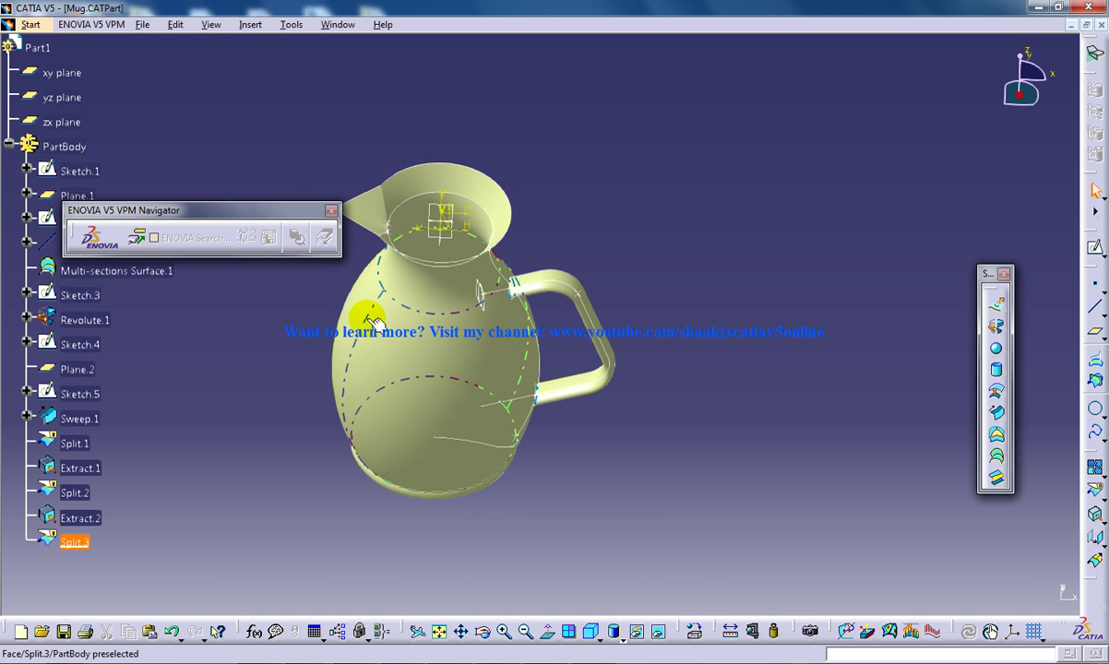
# Join Multi-sections Surface.1, Split.3 and the Split.1 handle into Join.3.
pyautogui.click(1096, 468)
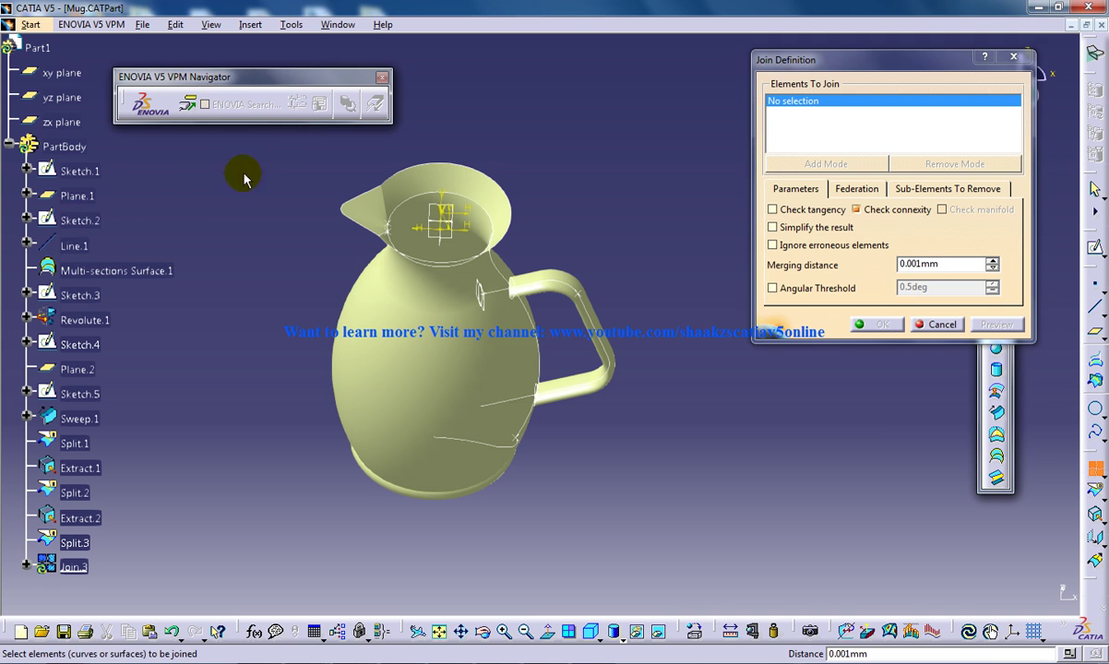
pyautogui.click(68, 271)
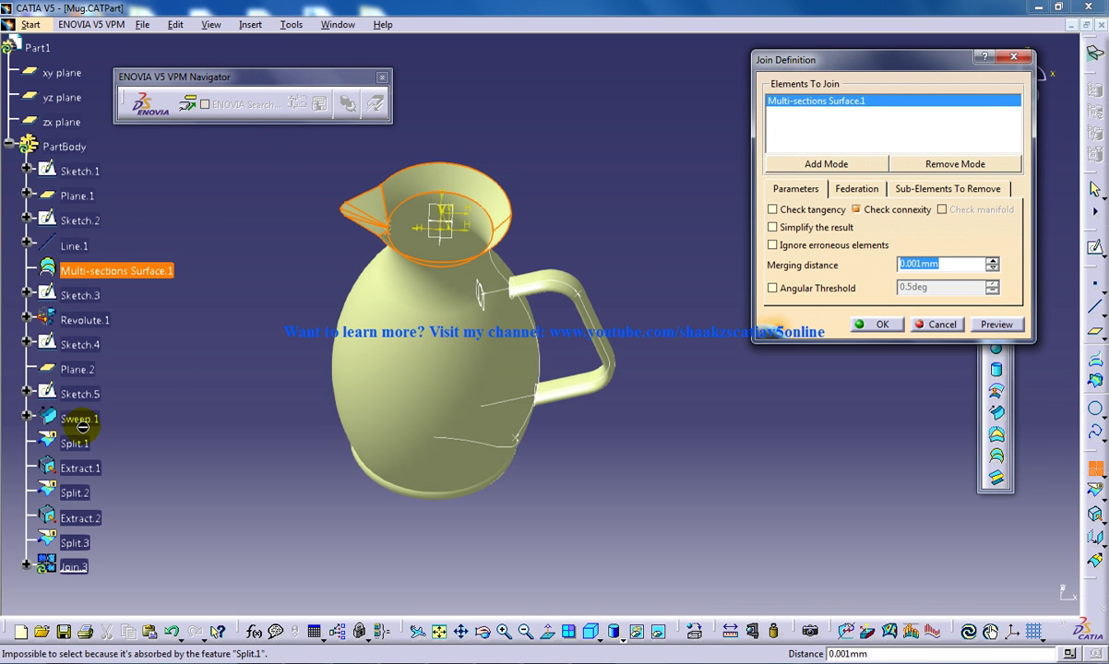
pyautogui.click(76, 545)
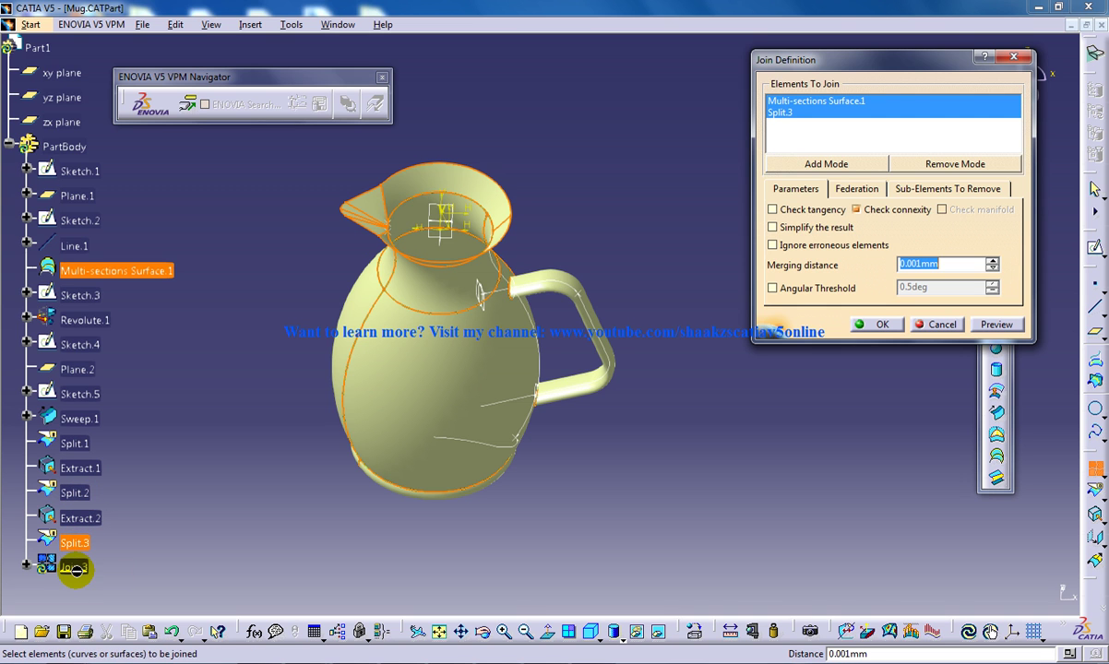
pyautogui.click(83, 445)
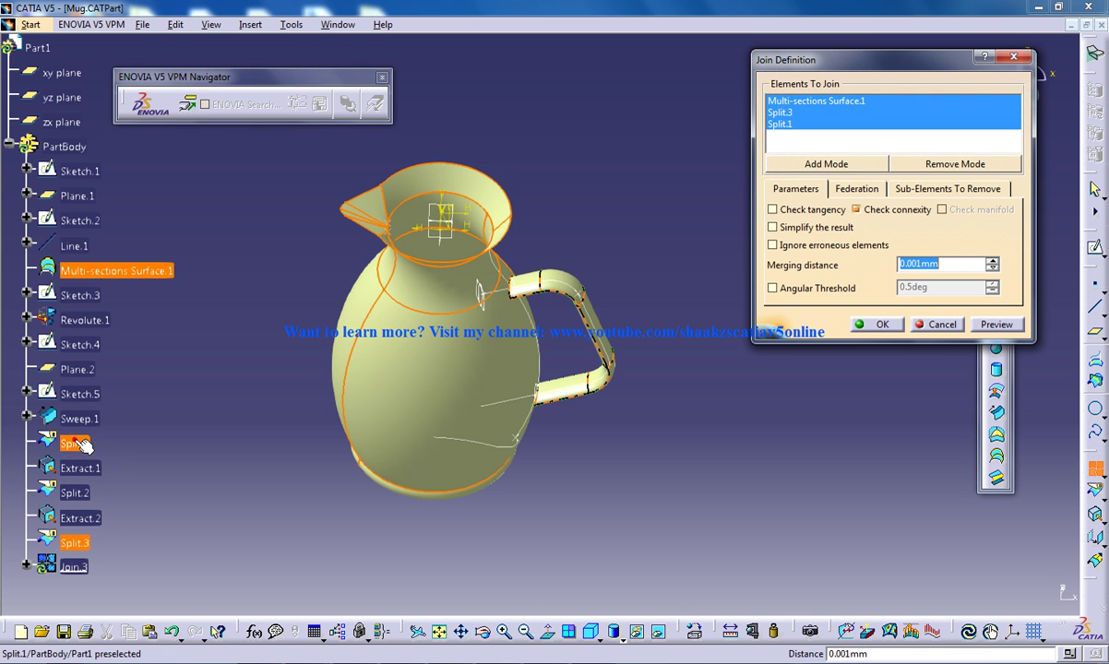
pyautogui.click(879, 325)
pyautogui.moveTo(610, 284); pyautogui.dragTo(444, 180, button='middle')
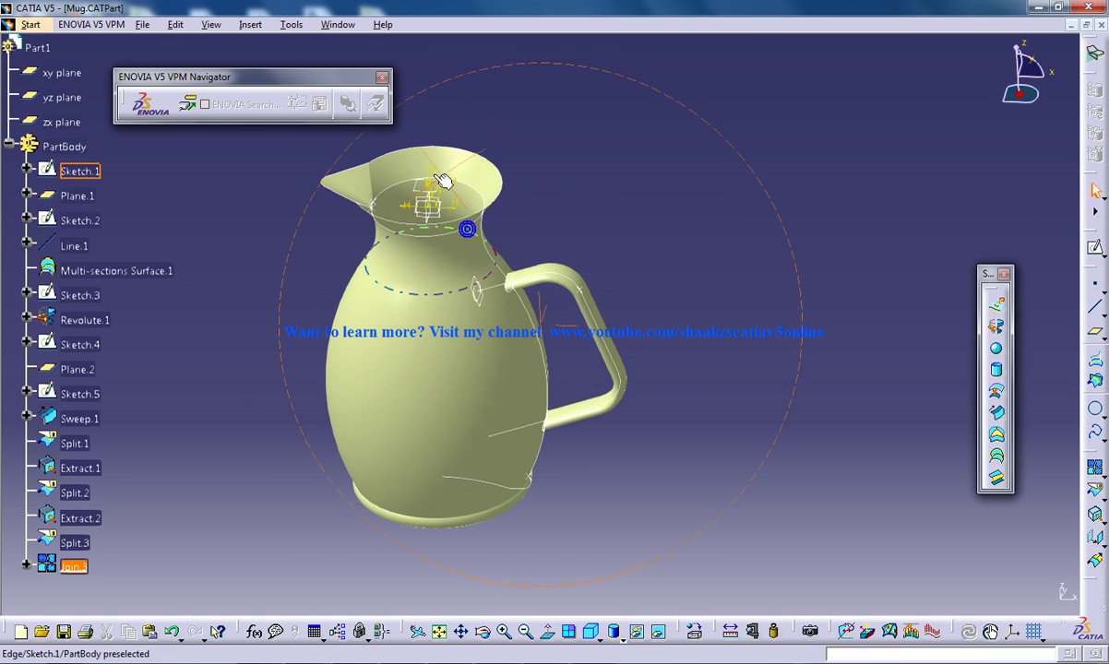
# In Part Design, close Join.3 into the solid CloseSurface.1.
pyautogui.click(19, 26)
pyautogui.moveTo(196, 59)
pyautogui.click(251, 59)
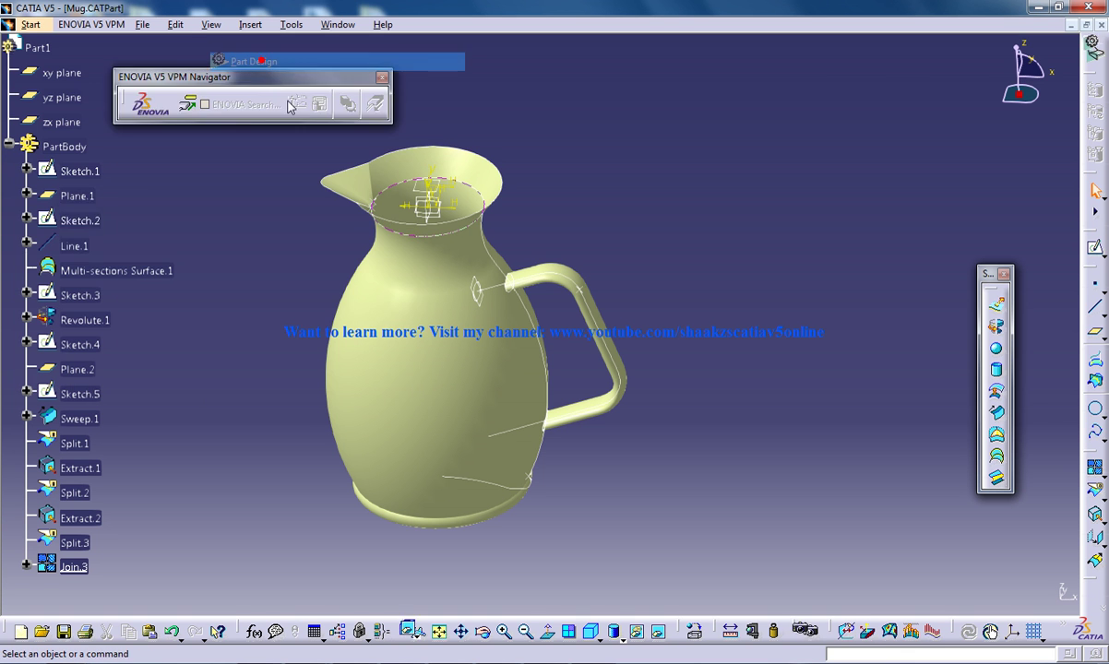
pyautogui.click(250, 24)
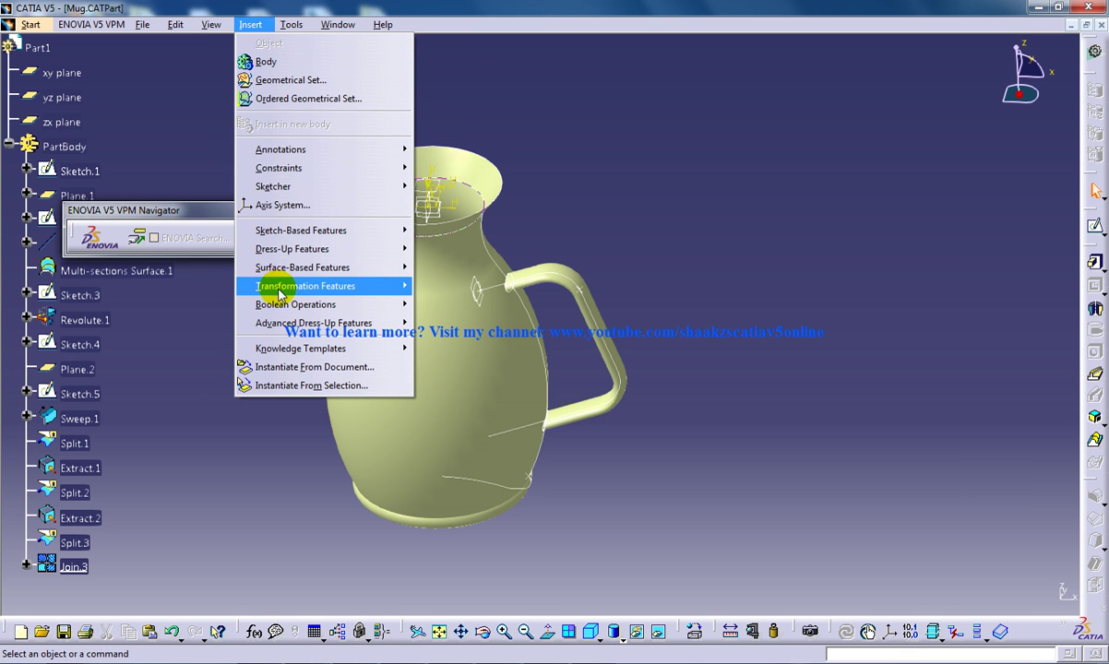
pyautogui.moveTo(300, 267)
pyautogui.click(461, 303)
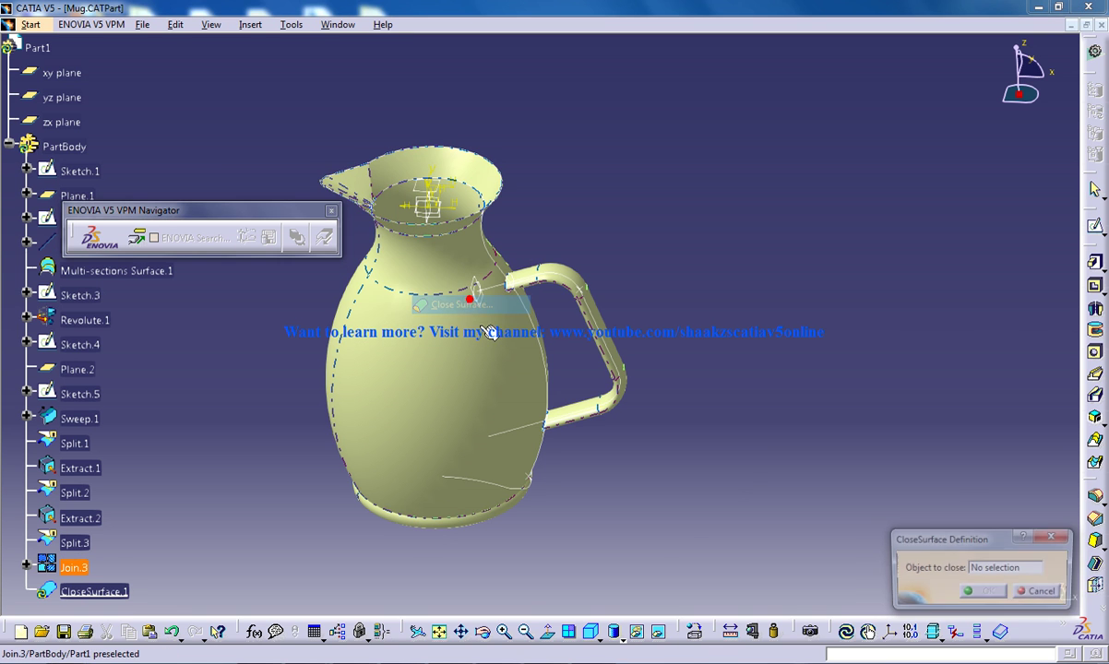
pyautogui.click(76, 568)
pyautogui.click(984, 596)
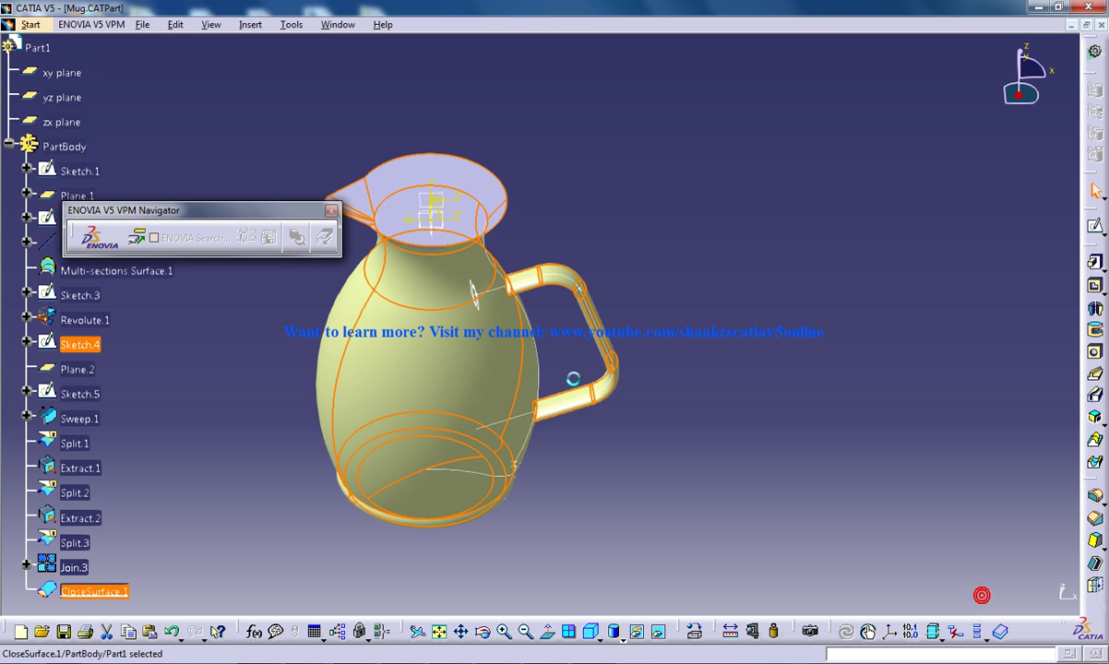
# Hide the Join.3 surface so only the solid jug shows.
pyautogui.moveTo(95, 228); pyautogui.dragTo(223, 138)
pyautogui.rightClick(74, 568)
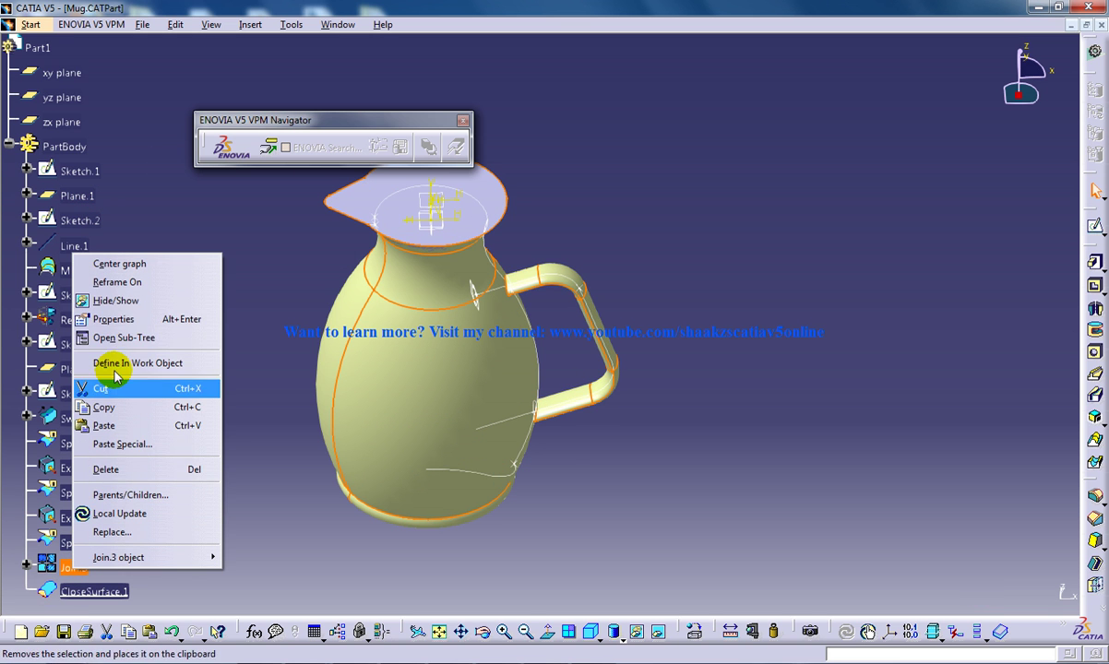
pyautogui.click(116, 300)
pyautogui.moveTo(475, 309); pyautogui.dragTo(421, 178, button='middle')
# Shell the solid jug to 1mm thickness with its top face left open.
pyautogui.moveTo(443, 120); pyautogui.dragTo(744, 122)
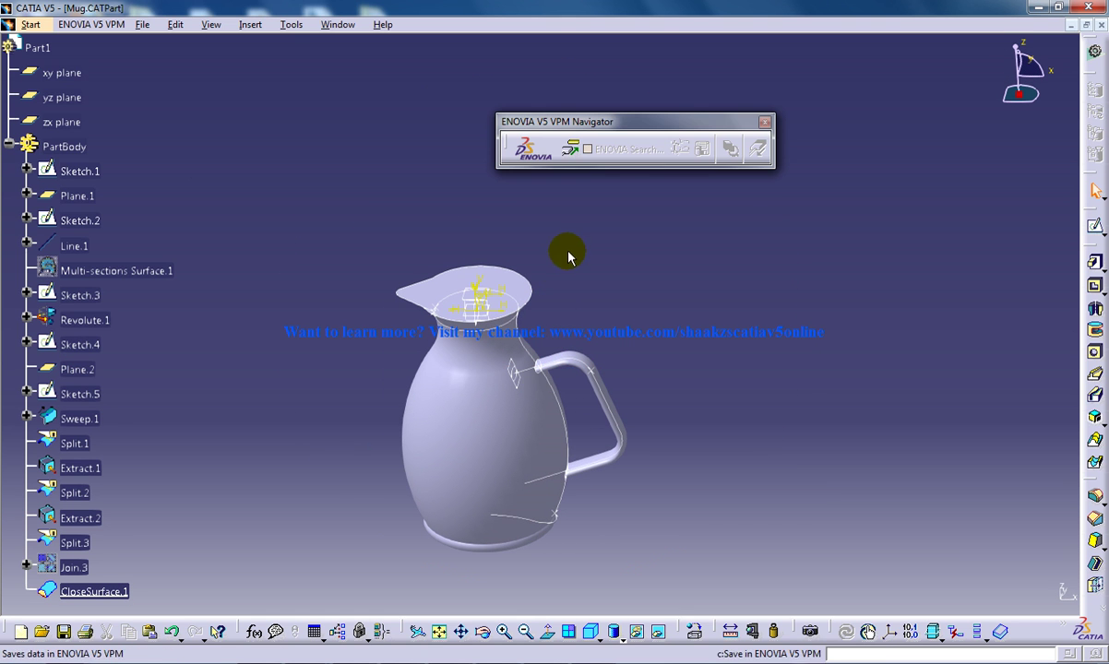
pyautogui.moveTo(553, 253); pyautogui.dragTo(562, 263, button='middle')
pyautogui.click(807, 367)
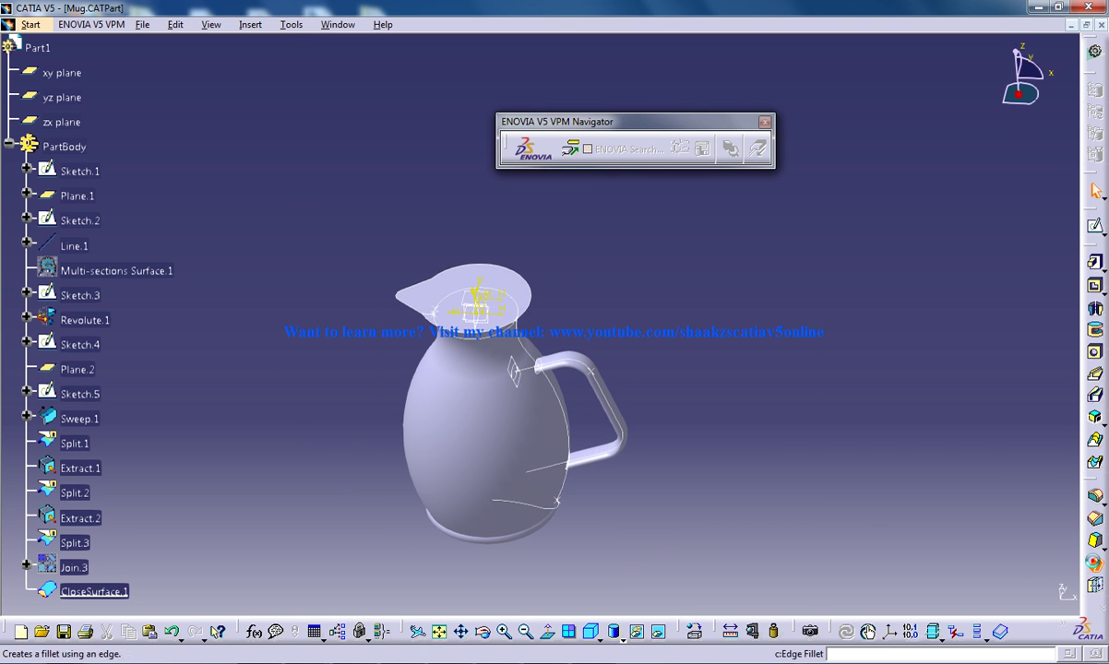
pyautogui.click(1095, 440)
pyautogui.click(457, 302)
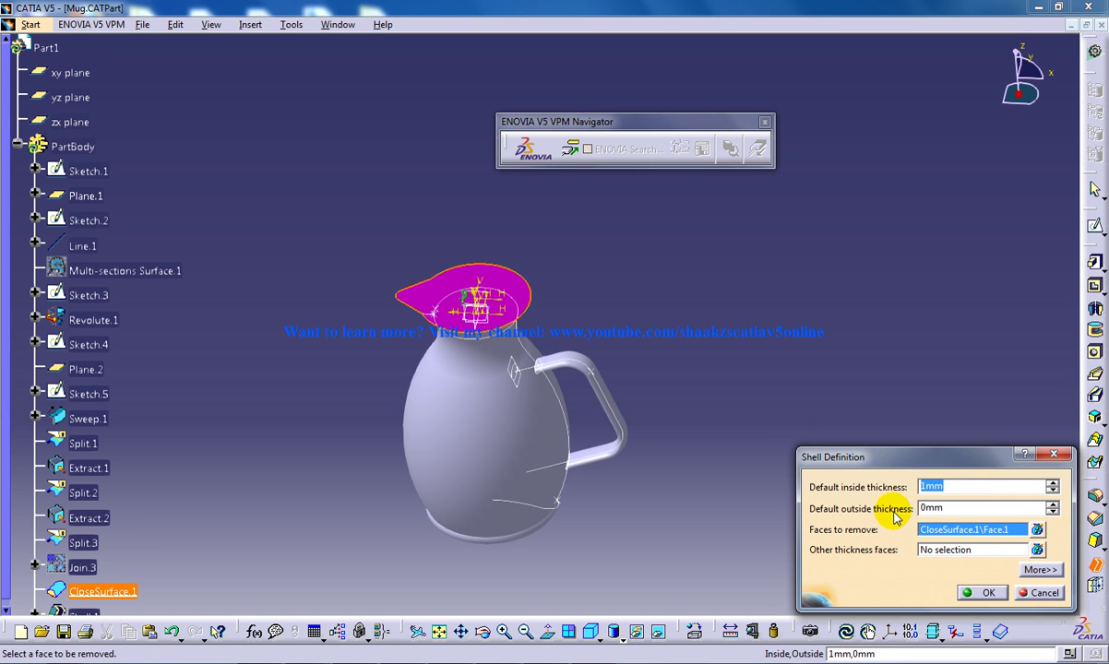
pyautogui.click(988, 593)
pyautogui.moveTo(495, 297); pyautogui.dragTo(582, 353, button='middle')
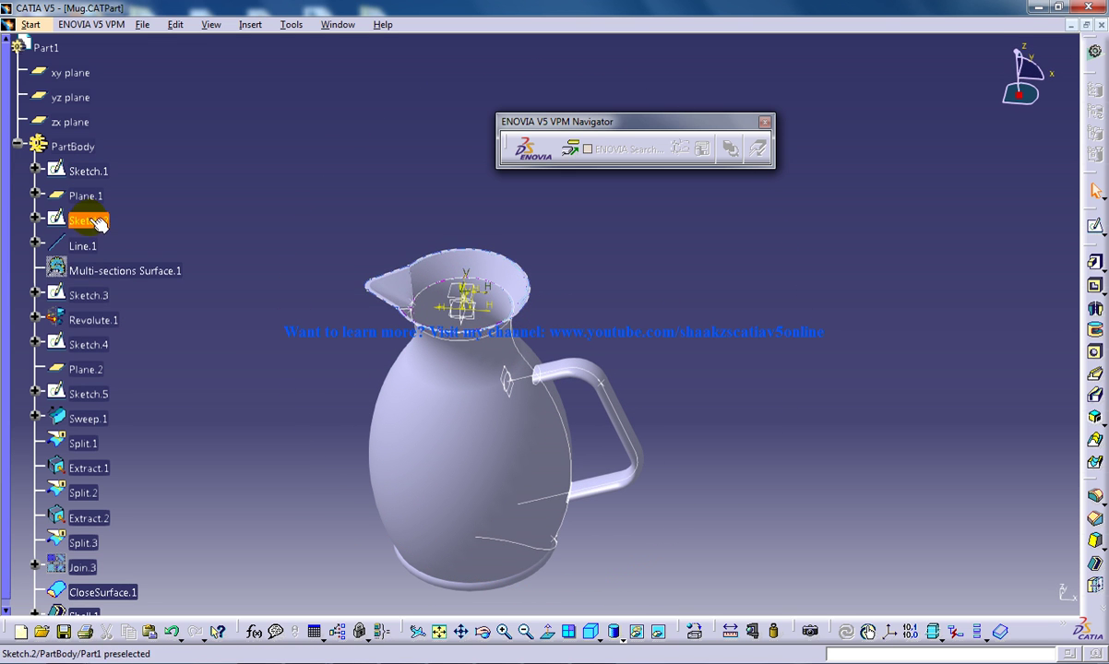
# Hide Sketch.1, Sketch.3, Sketch.5, Plane.2 and Extract.1.
pyautogui.keyDown('ctrl'); pyautogui.click(89, 295); pyautogui.keyUp('ctrl')
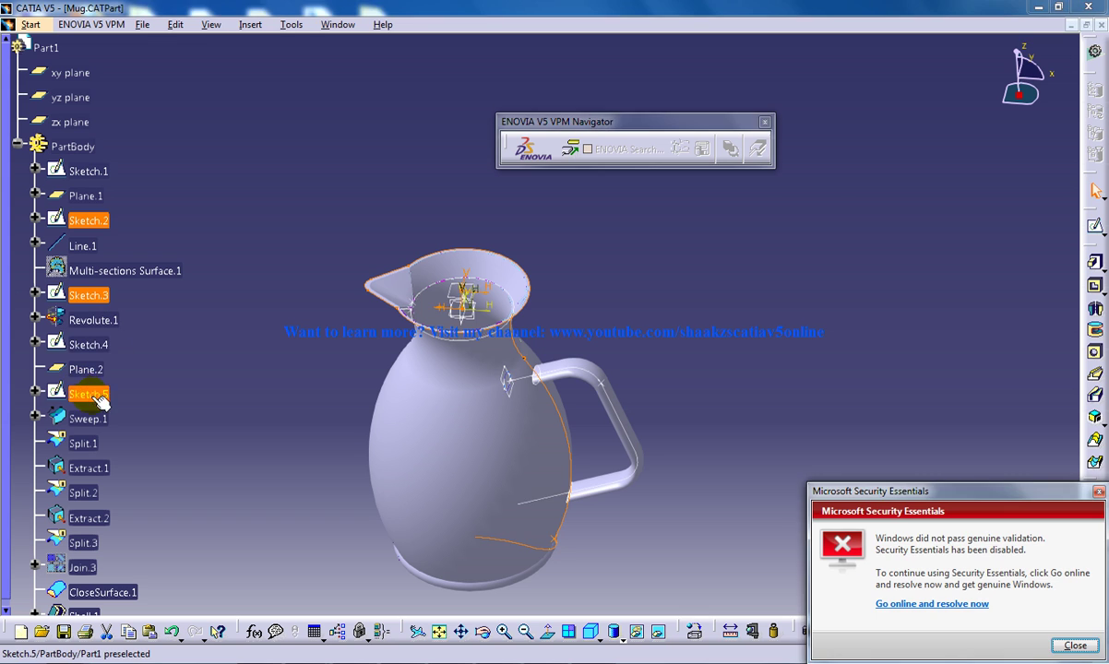
pyautogui.keyDown('ctrl'); pyautogui.click(92, 395); pyautogui.keyUp('ctrl')
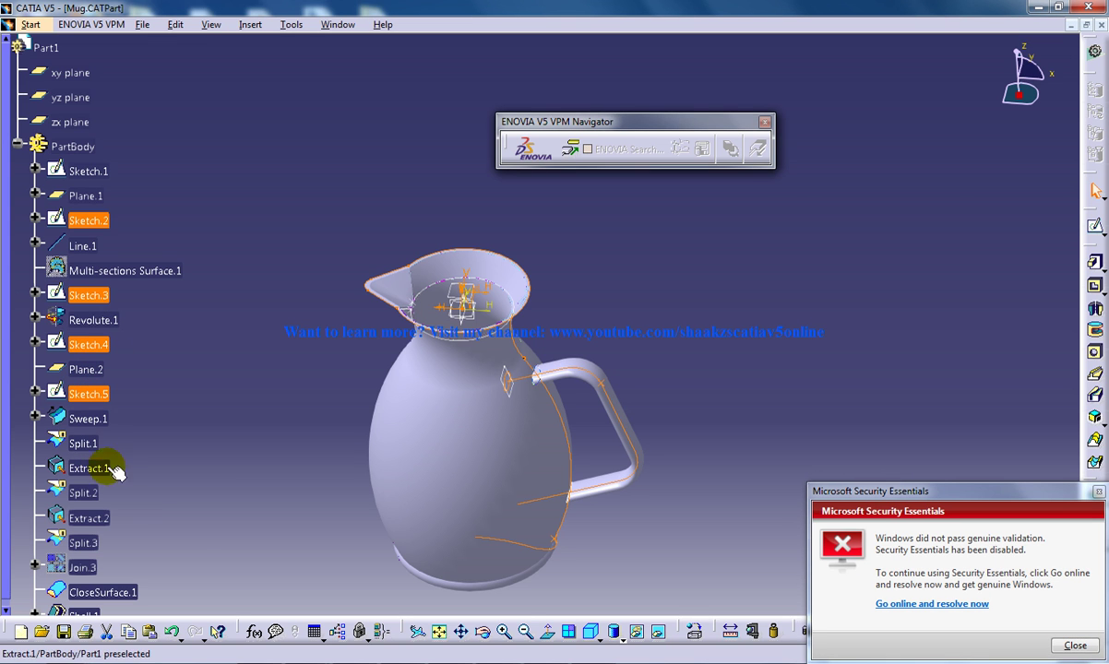
pyautogui.click(638, 639)
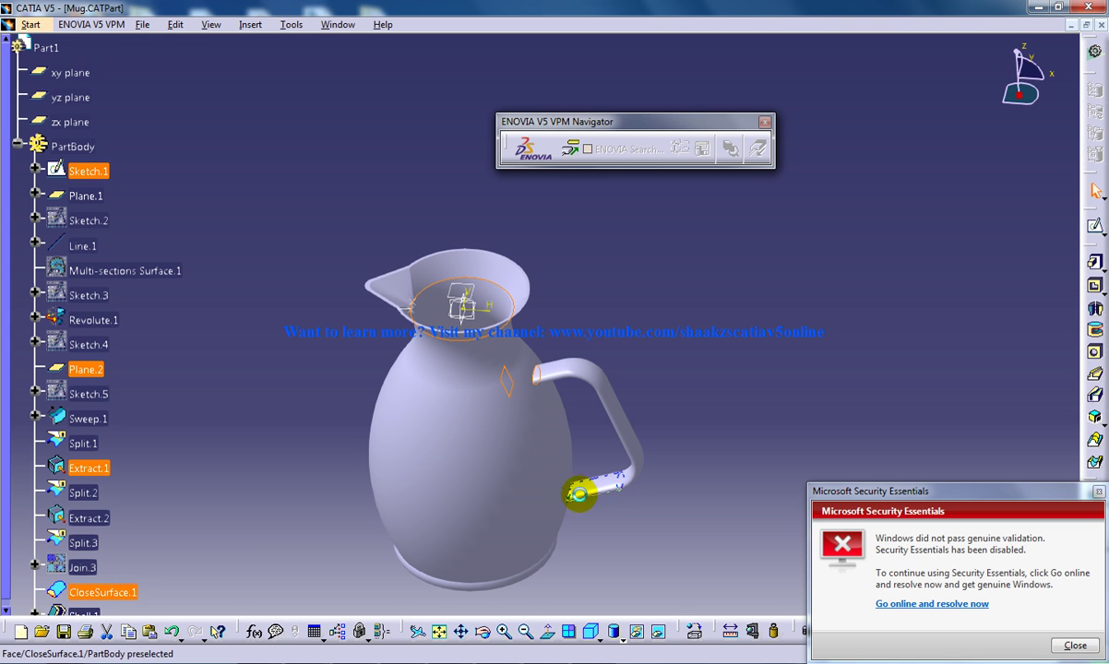
pyautogui.click(636, 632)
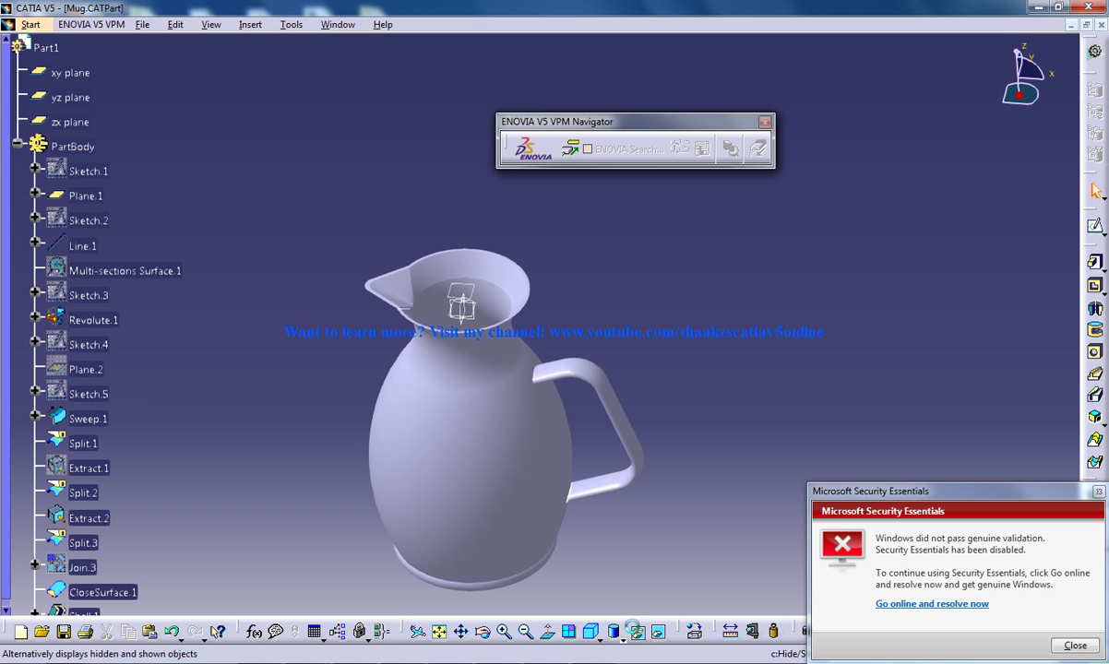
pyautogui.moveTo(366, 374); pyautogui.dragTo(359, 366, button='middle')
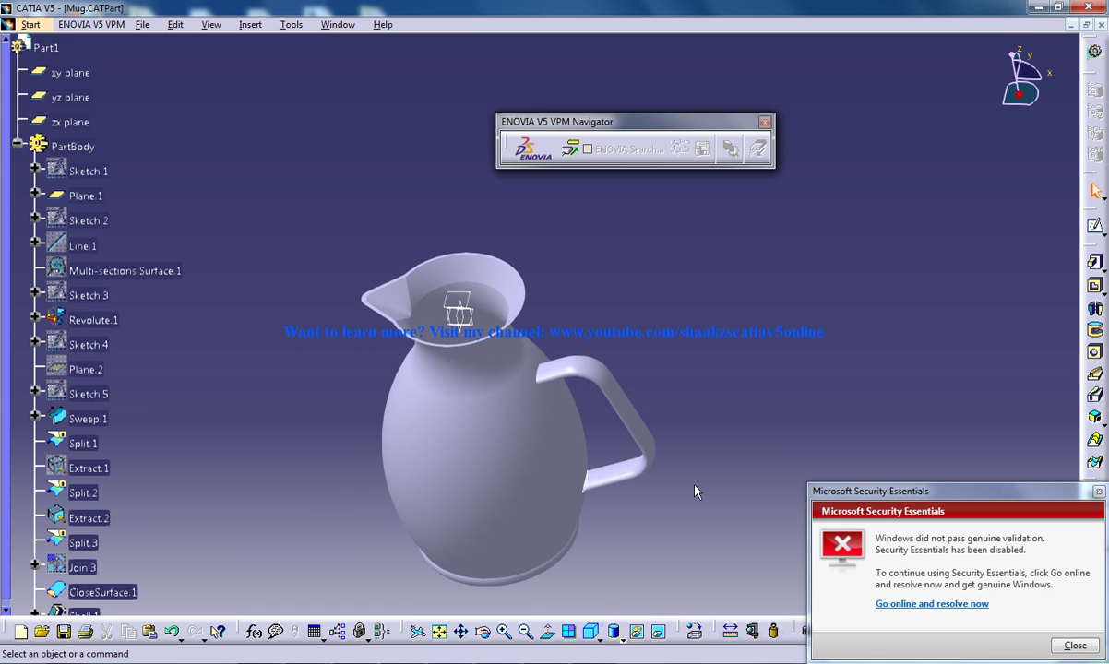
pyautogui.moveTo(426, 353); pyautogui.dragTo(421, 277, button='middle')
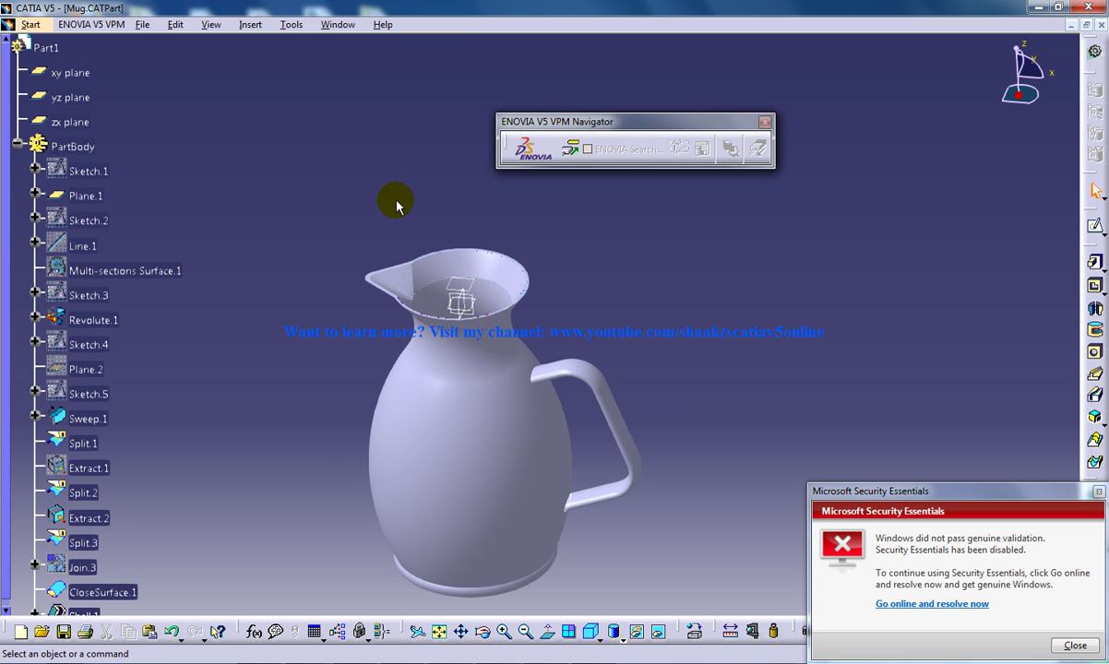
pyautogui.moveTo(472, 228); pyautogui.dragTo(465, 274, button='middle')
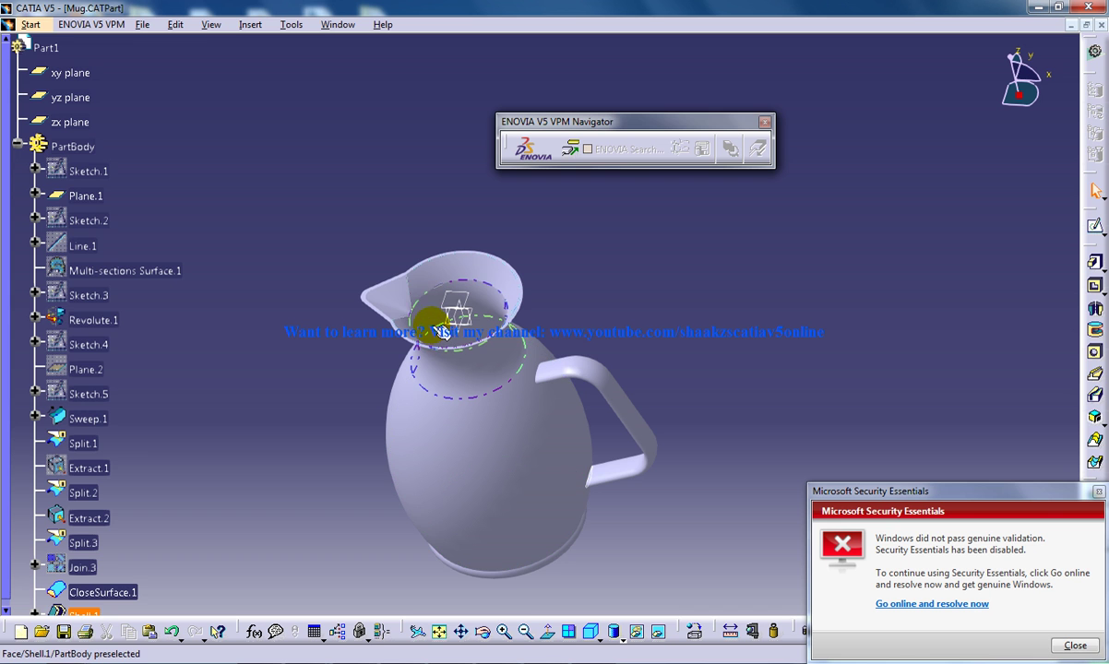
pyautogui.moveTo(420, 279); pyautogui.dragTo(468, 315, button='middle')
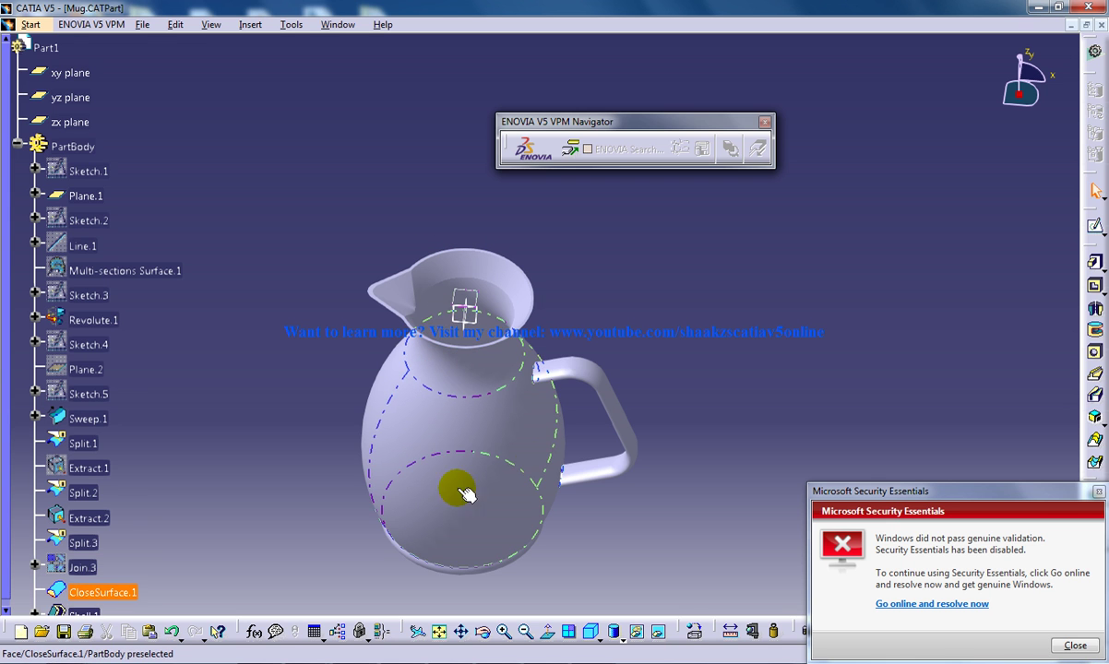
pyautogui.moveTo(535, 355); pyautogui.dragTo(508, 325, button='middle')
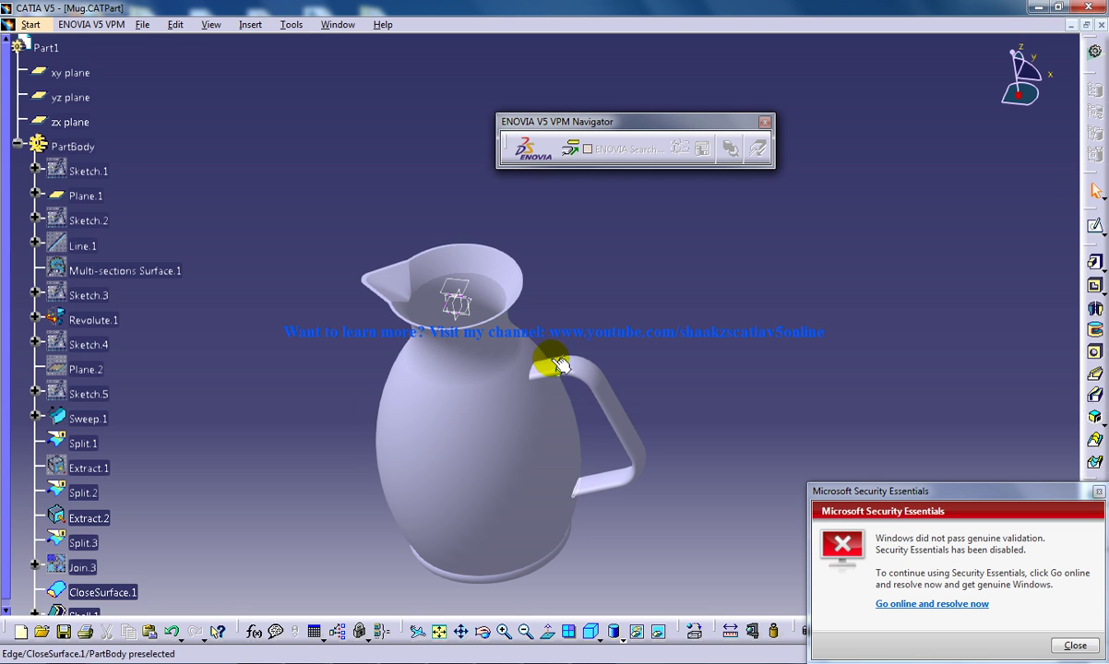
pyautogui.moveTo(472, 404); pyautogui.dragTo(490, 358, button='middle')
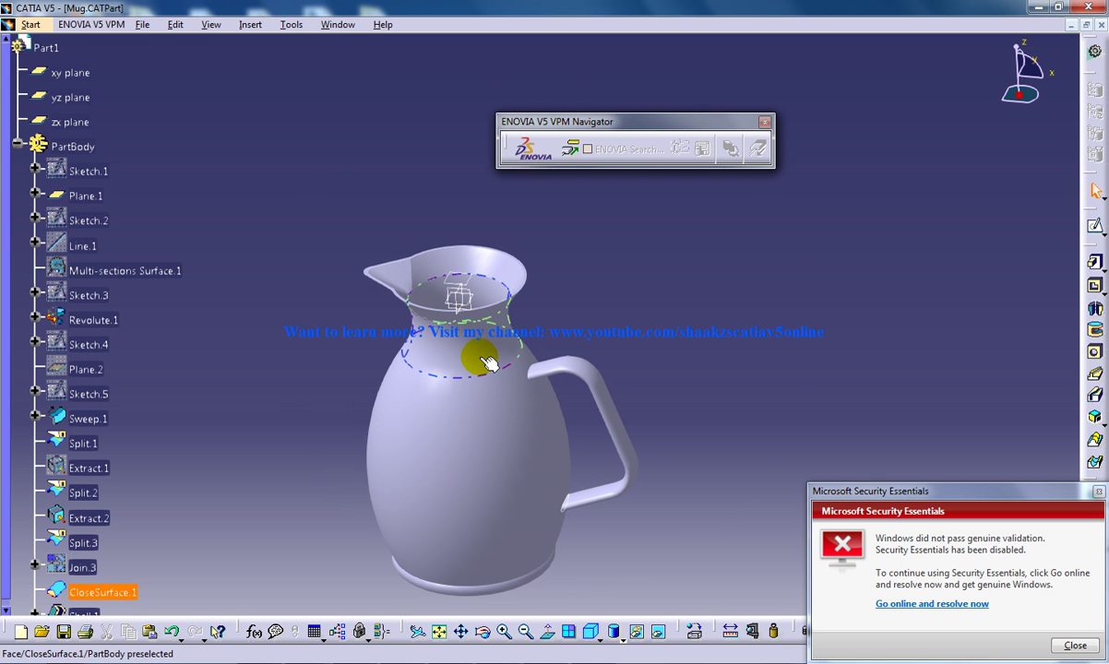